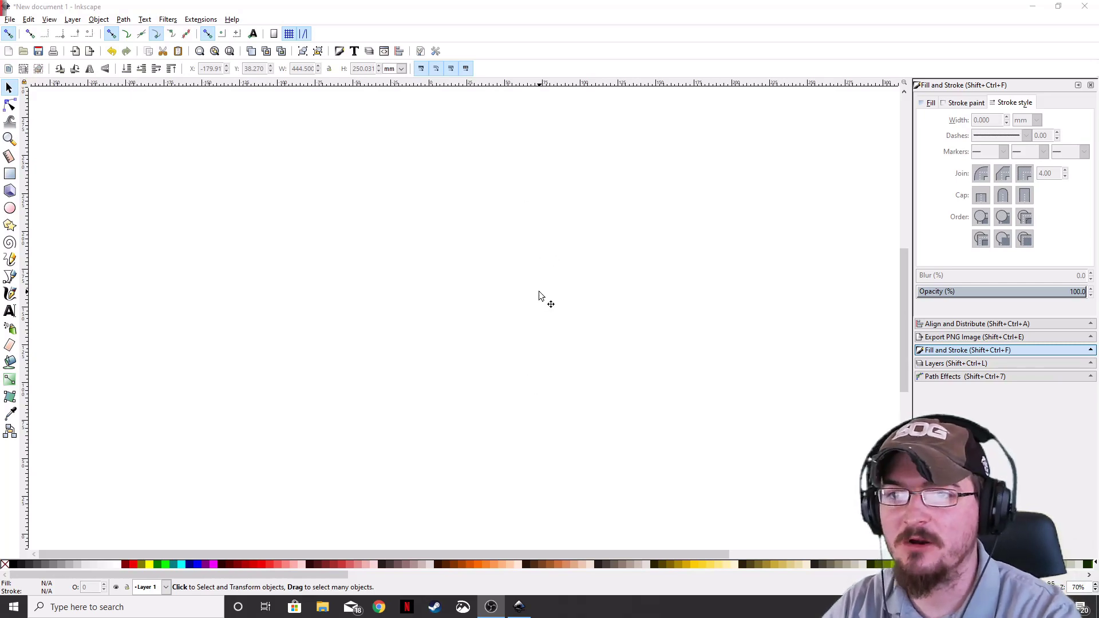
# Step: Toggle the page border on and off in Document Properties, then go to File Explorer for the JPEG
pyautogui.click(9, 20)
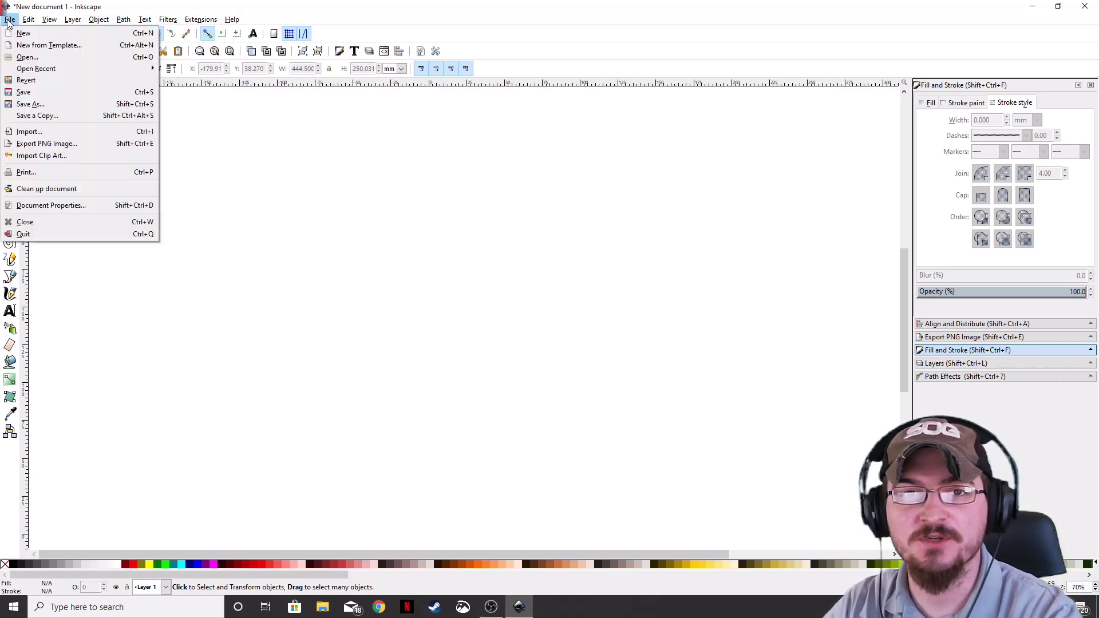
pyautogui.click(54, 206)
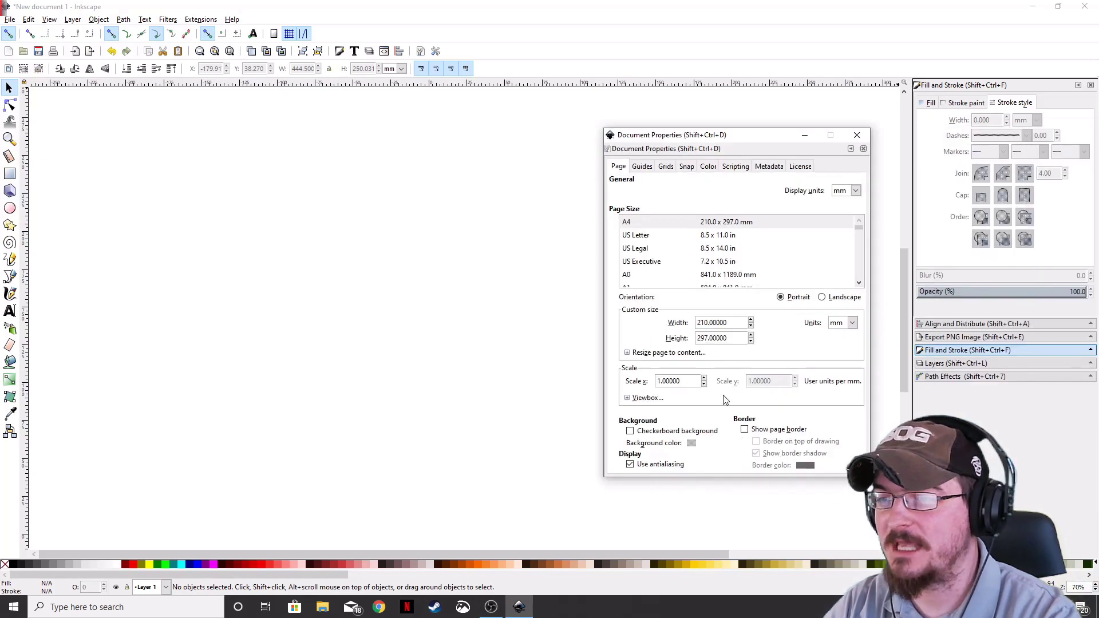
pyautogui.click(745, 430)
pyautogui.click(746, 431)
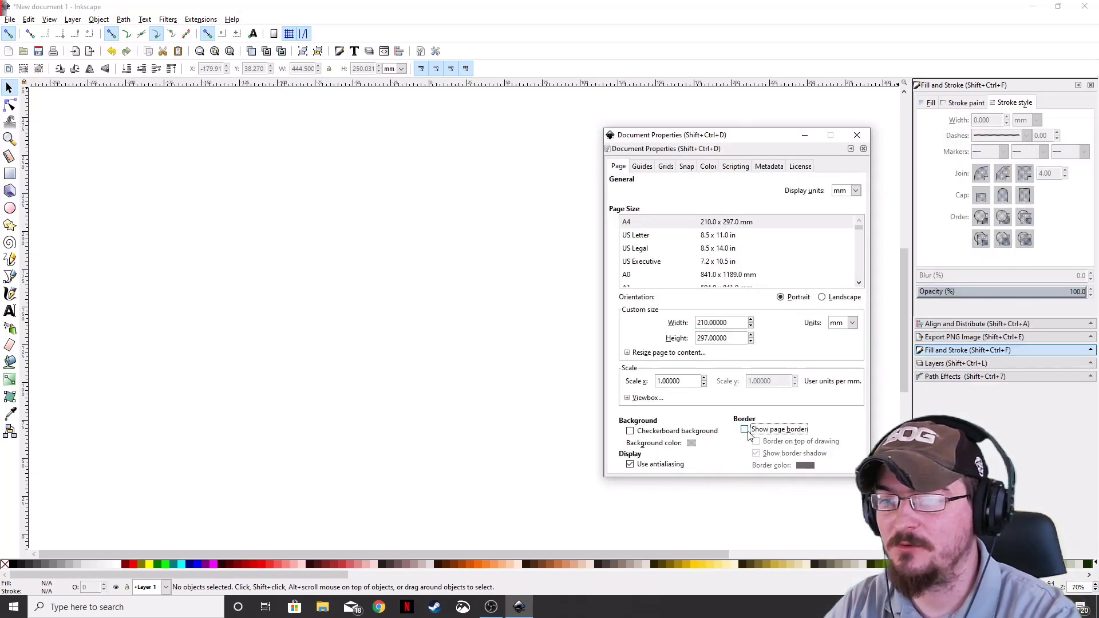
pyautogui.click(857, 135)
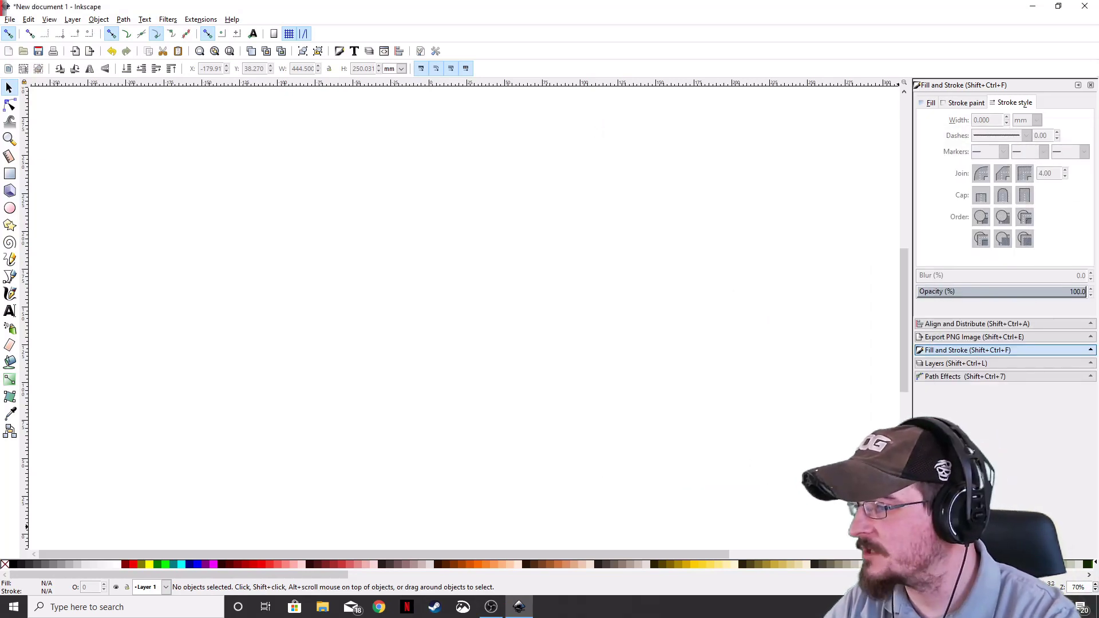
pyautogui.press('super+e')
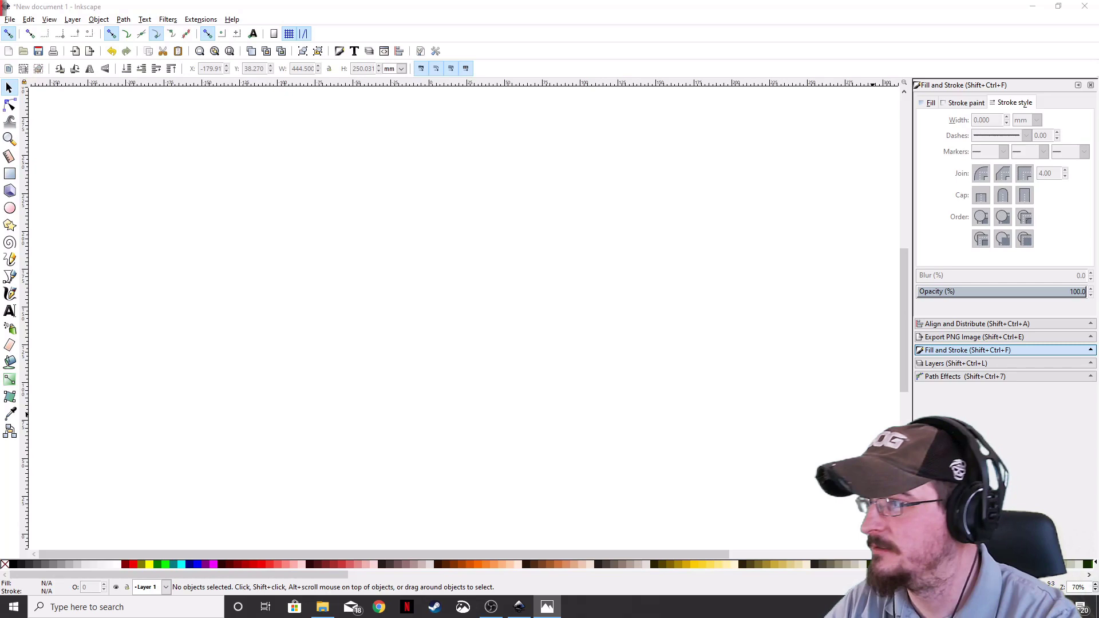
# Step: Embed the dropped Formula One crash photo and move it up and left toward the canvas middle
pyautogui.moveTo(565, 361); pyautogui.dragTo(566, 362)
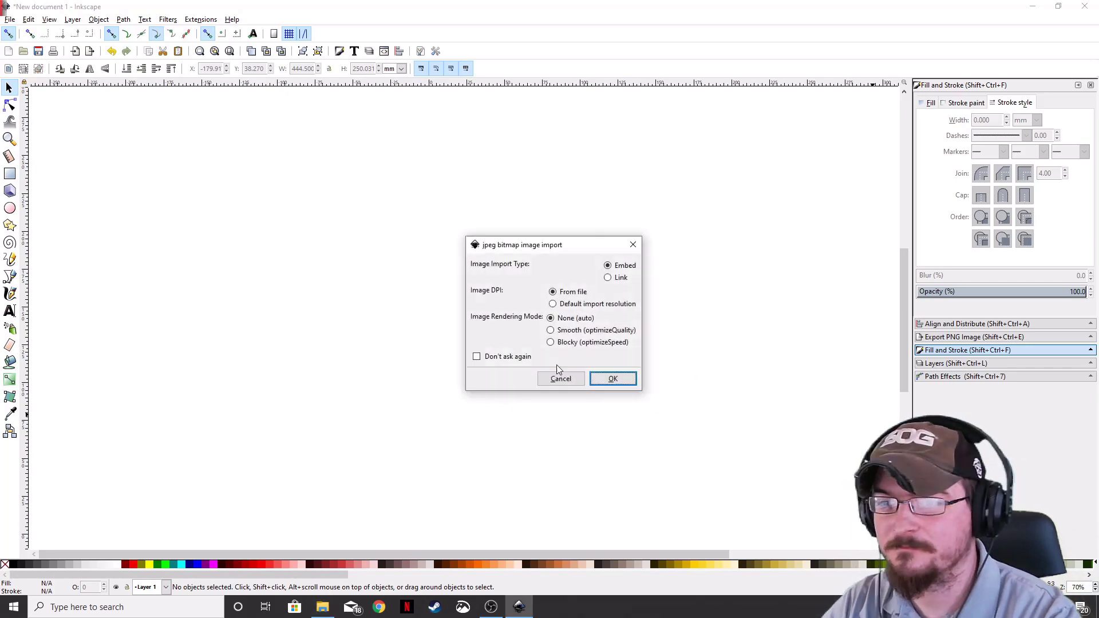
pyautogui.click(608, 377)
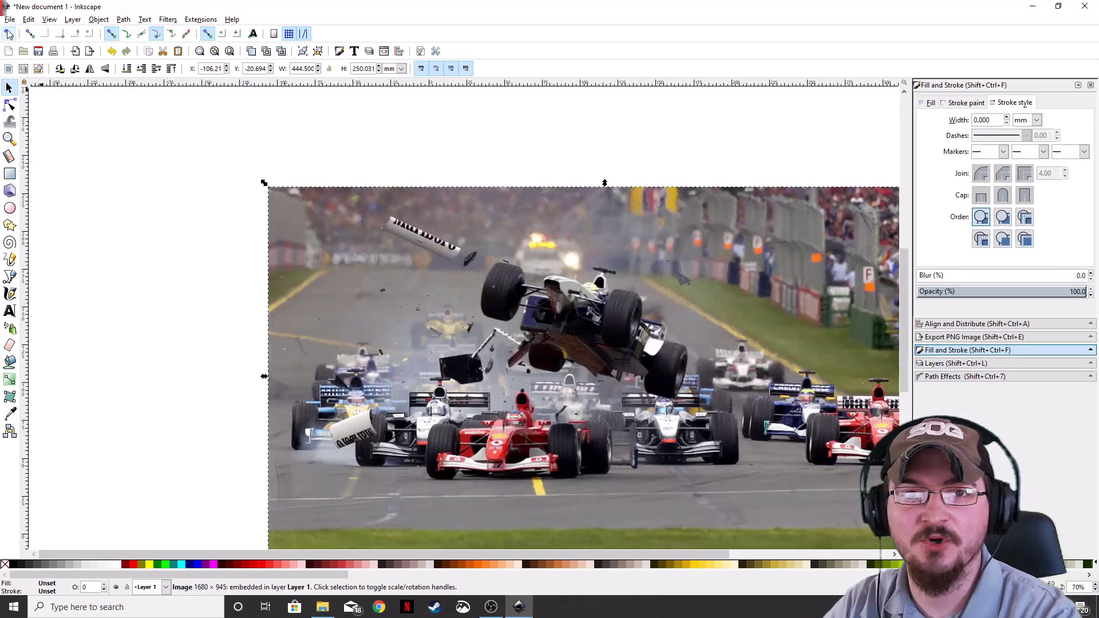
pyautogui.rightClick(668, 359)
pyautogui.click(631, 337)
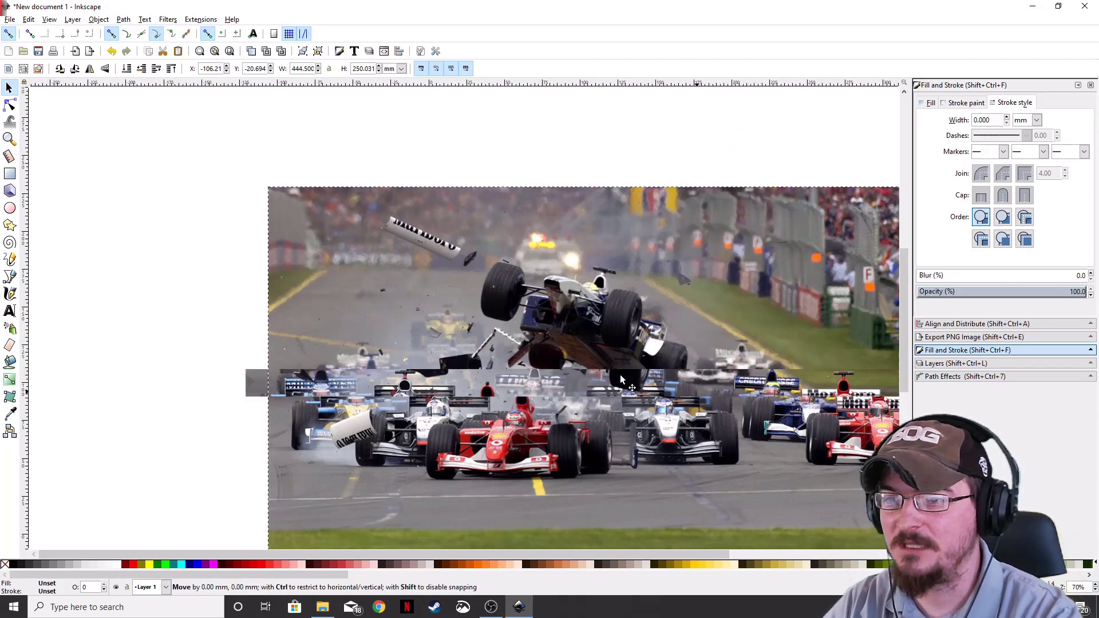
pyautogui.moveTo(695, 391); pyautogui.dragTo(579, 335)
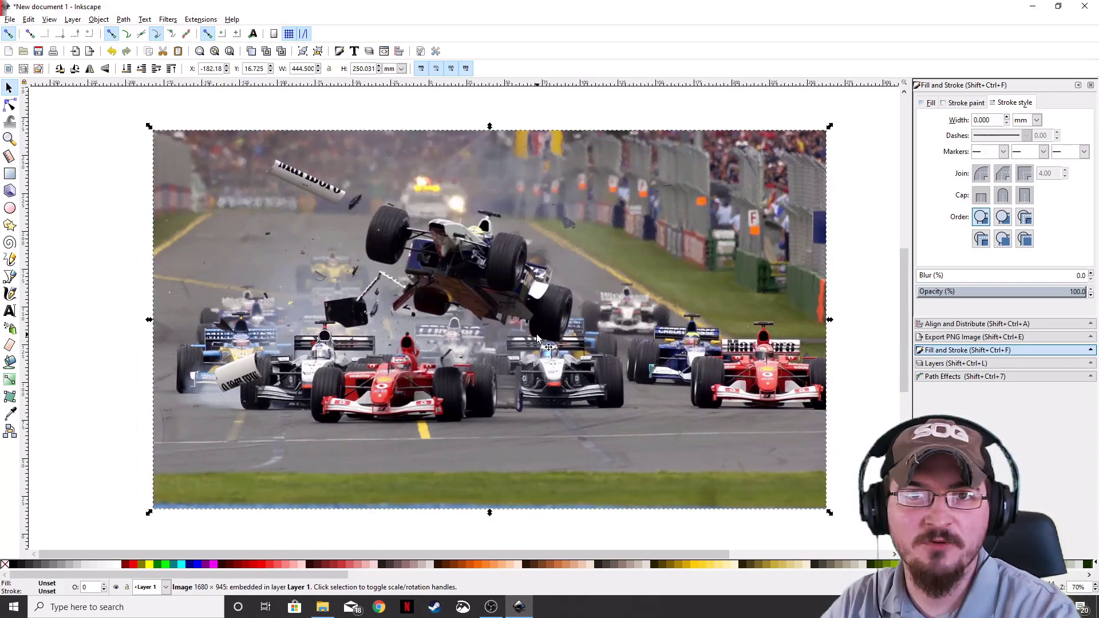
pyautogui.scroll(-1, 535, 335)
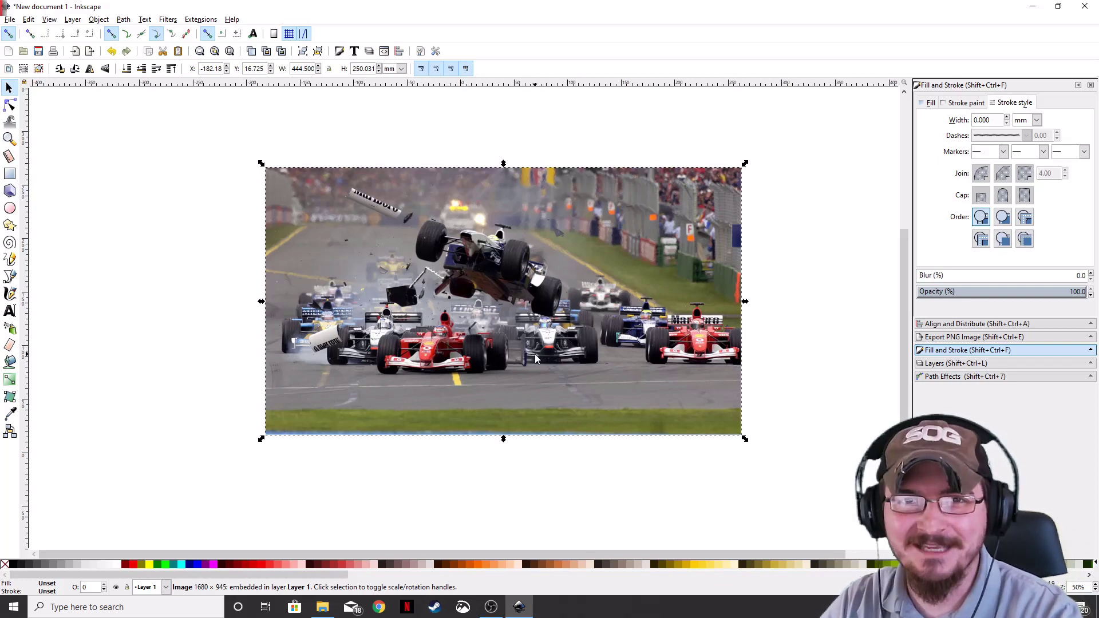
# Step: Write 'SPEED' as a text object left of the crash photo and select it
pyautogui.click(530, 479)
pyautogui.click(10, 311)
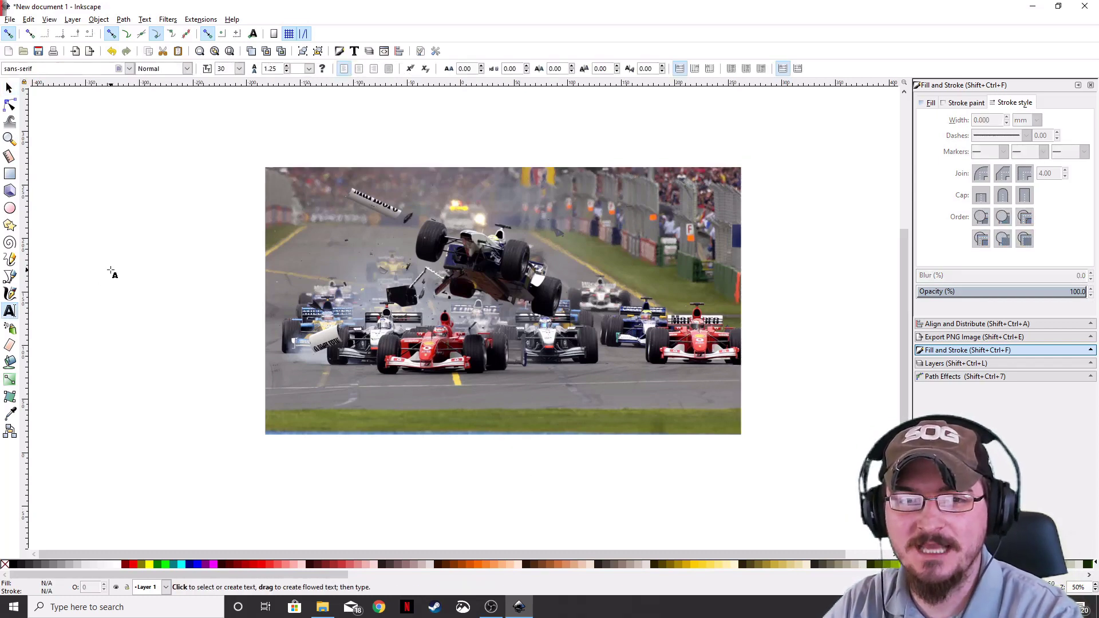
pyautogui.click(110, 265)
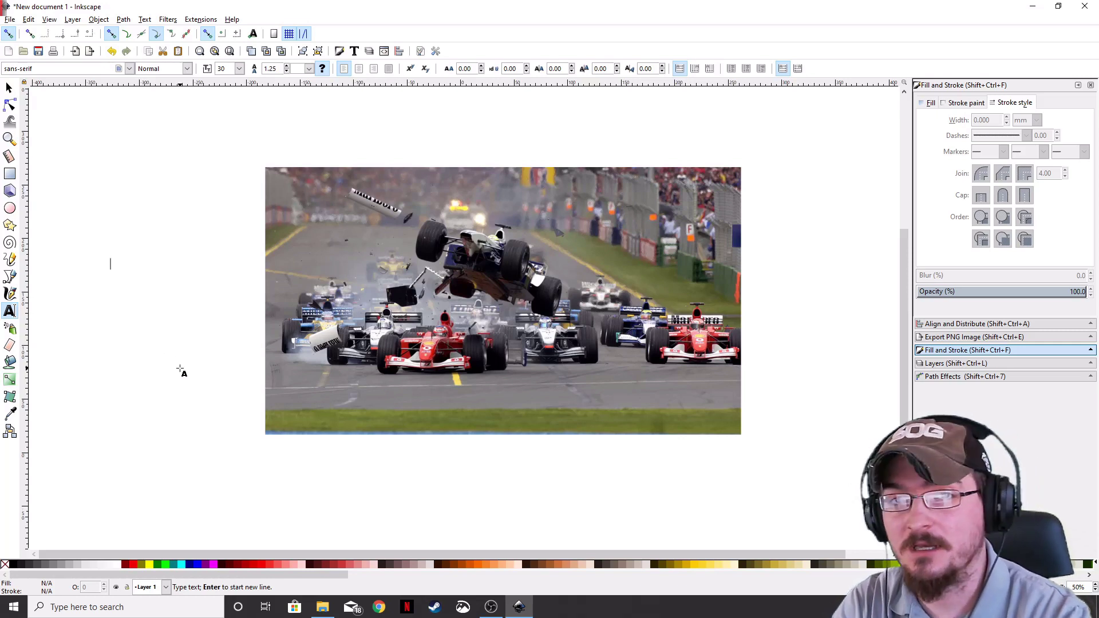
pyautogui.write('SPEED')
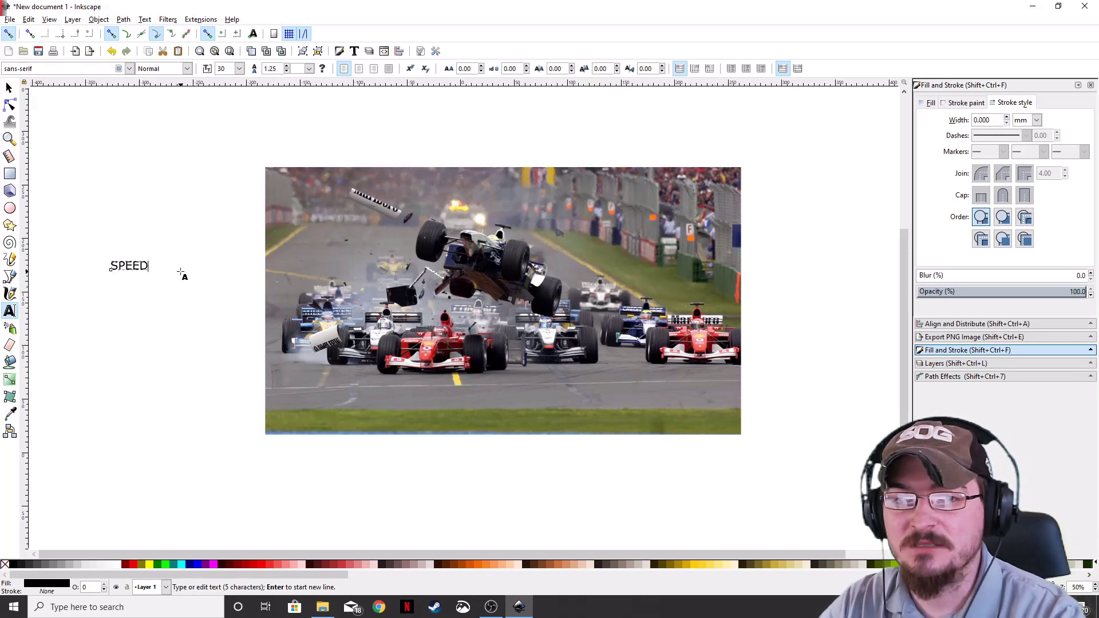
pyautogui.click(9, 90)
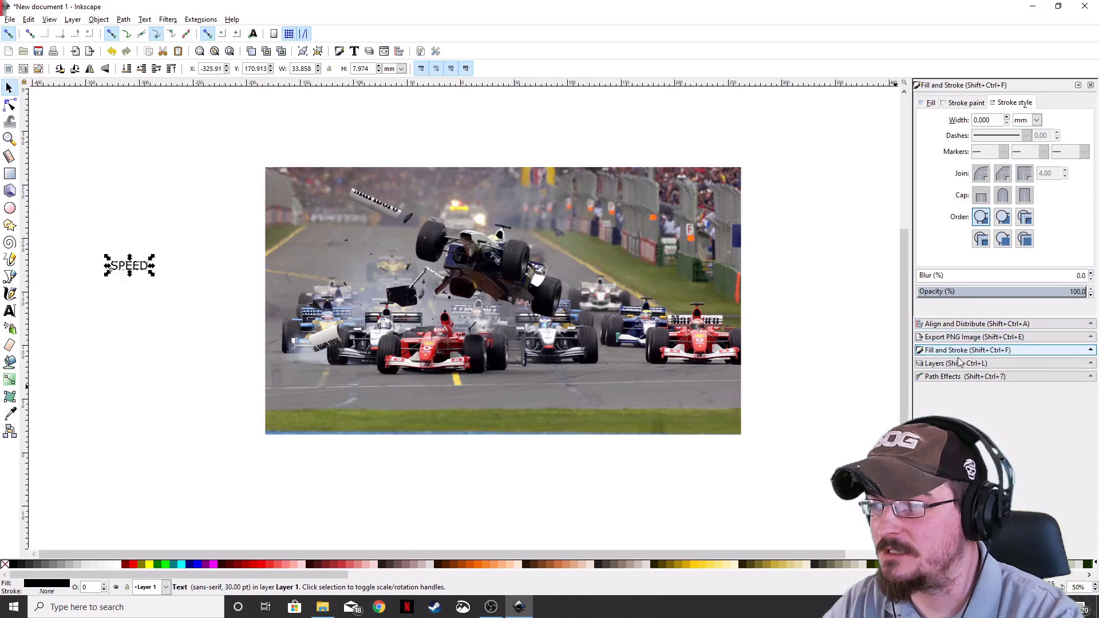
# Step: Apply the BolsterBold font family to the SPEED text via Text and Font
pyautogui.hotkey('ctrl', 'shift', 't')
pyautogui.moveTo(804, 170); pyautogui.dragTo(825, 138)
pyautogui.scroll(-5, 696, 275)
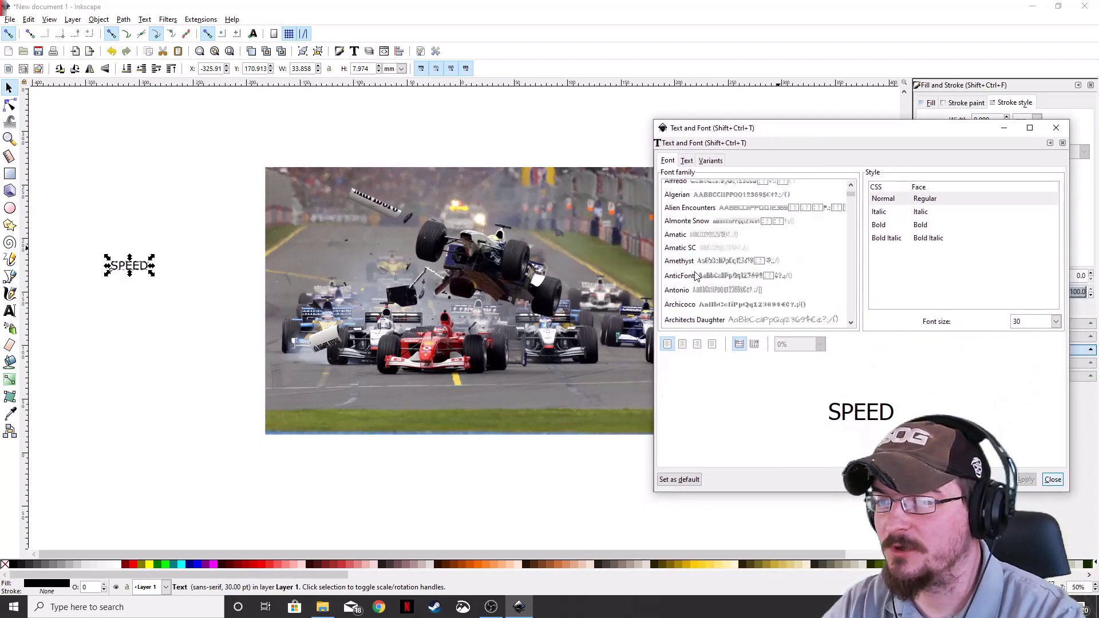
pyautogui.scroll(-6, 698, 277)
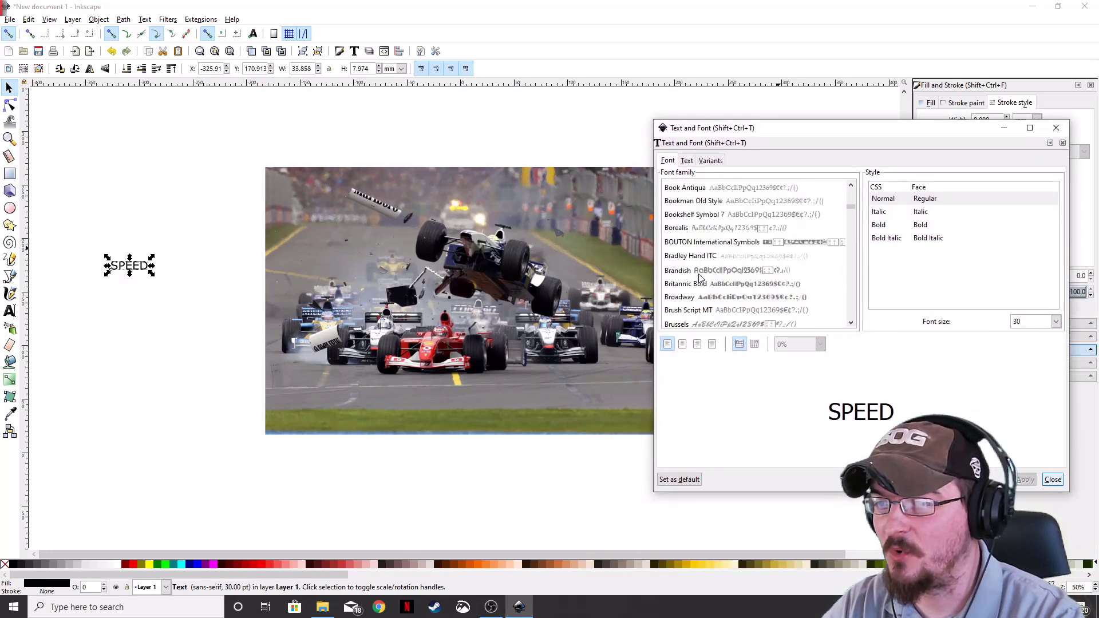
pyautogui.scroll(-3, 699, 277)
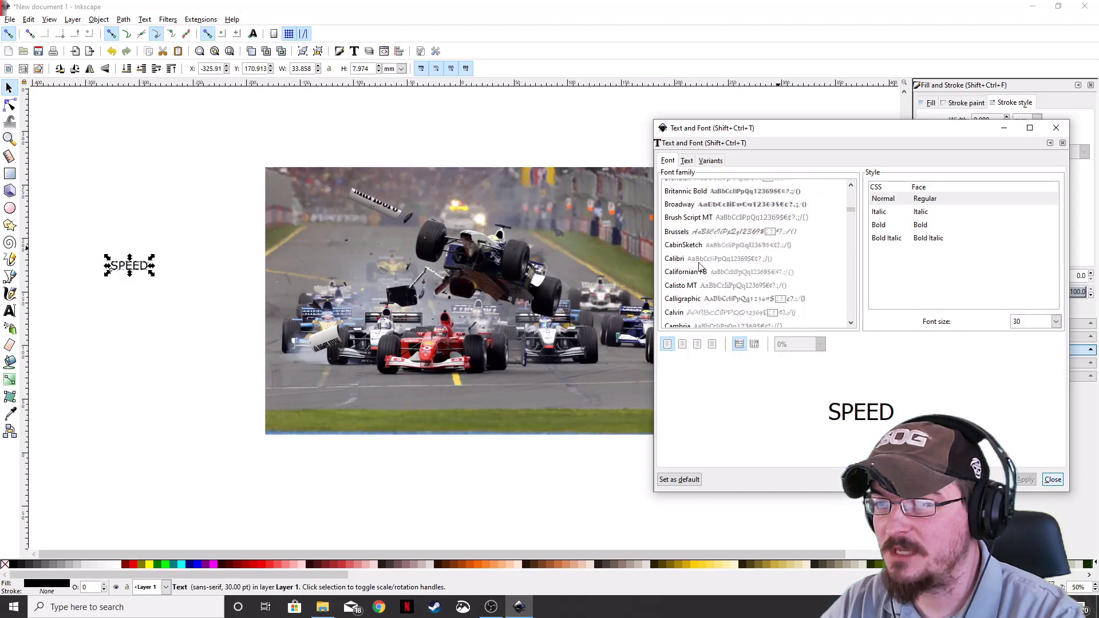
pyautogui.scroll(3, 701, 269)
pyautogui.scroll(2, 697, 232)
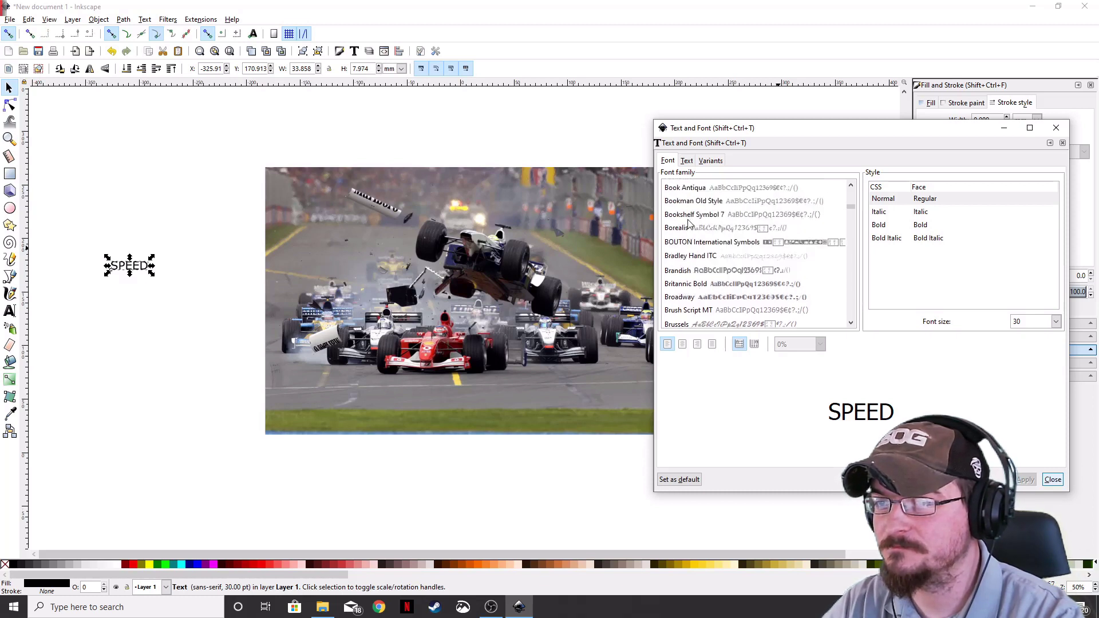
pyautogui.click(682, 221)
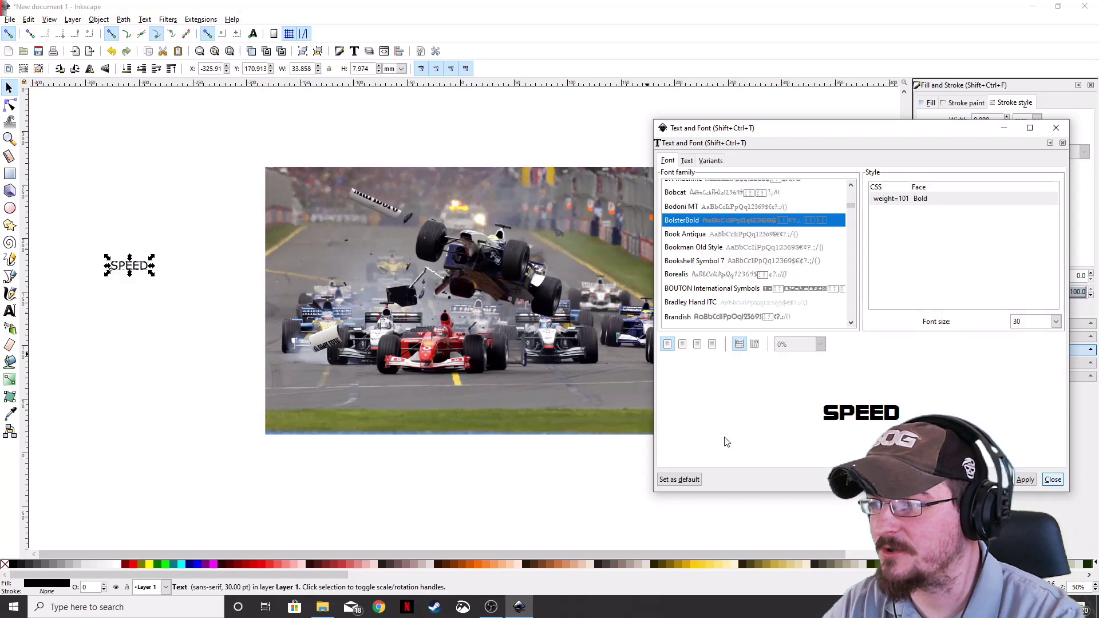
pyautogui.click(1025, 480)
pyautogui.click(1053, 479)
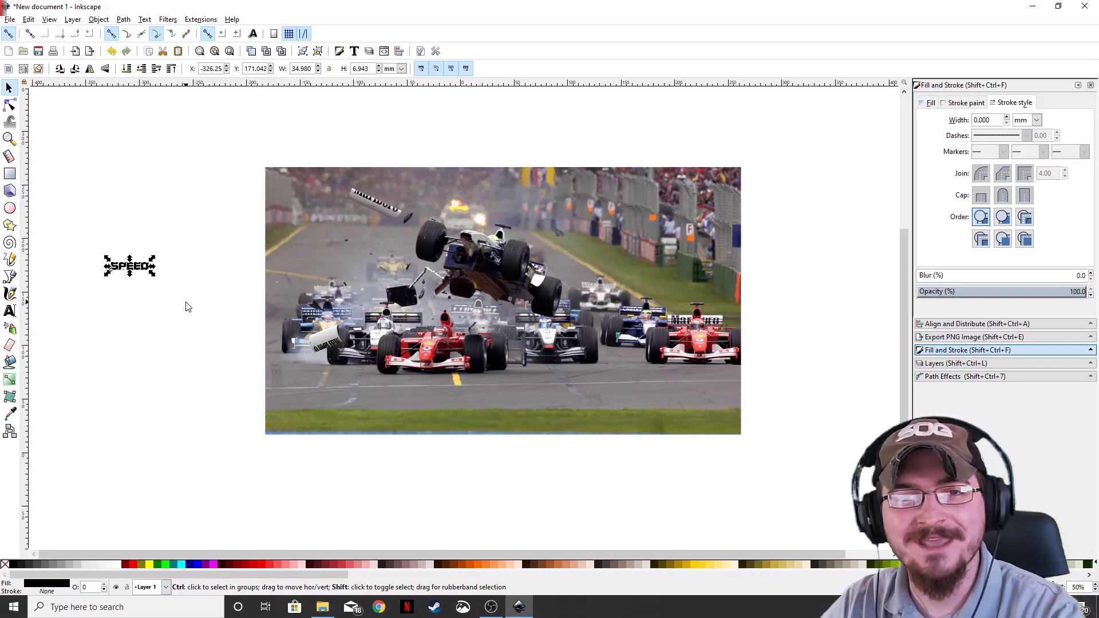
# Step: Scale SPEED to about 376 pt and stretch it across the photo's lower middle
pyautogui.moveTo(151, 274); pyautogui.dragTo(333, 405)
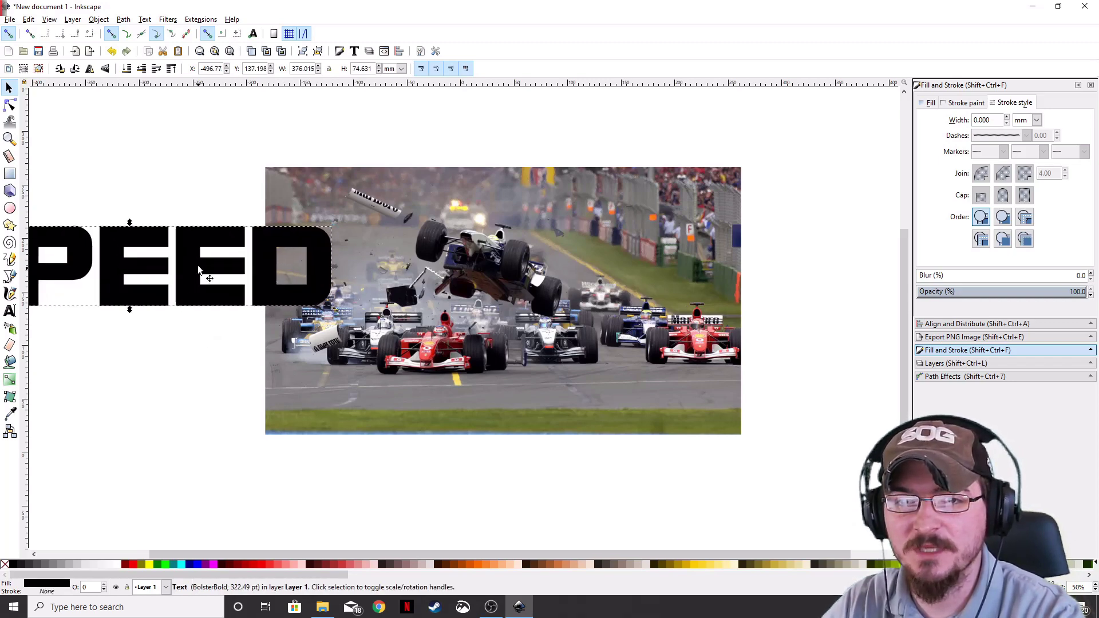
pyautogui.moveTo(198, 270); pyautogui.dragTo(568, 339)
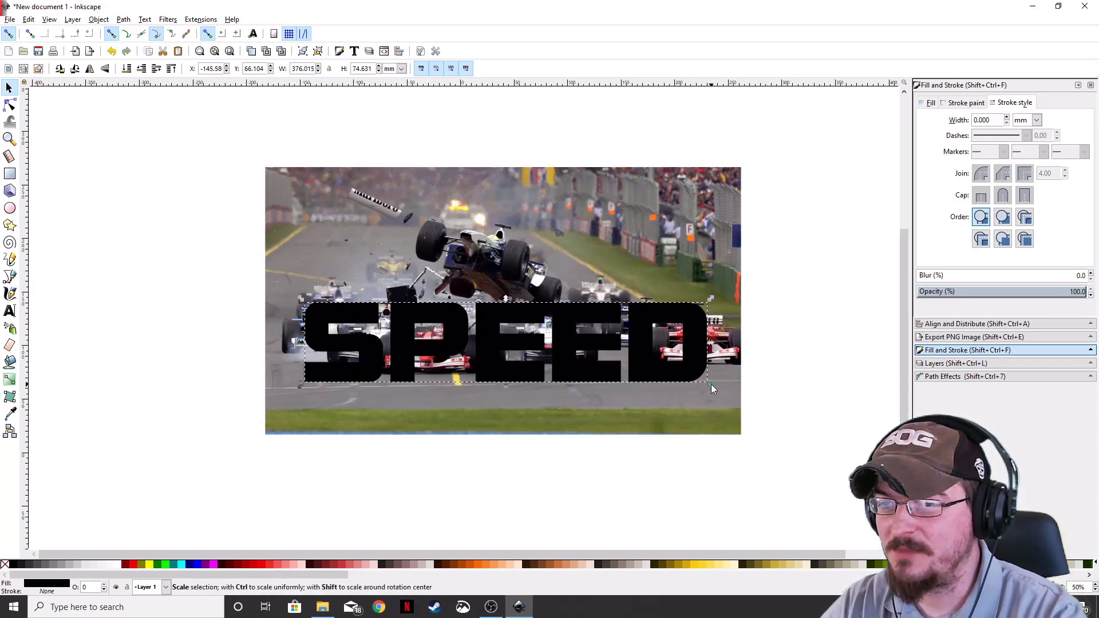
pyautogui.moveTo(711, 383)
pyautogui.mouseDown()
pyautogui.moveTo(743, 395)
pyautogui.moveTo(722, 376)
pyautogui.mouseUp()
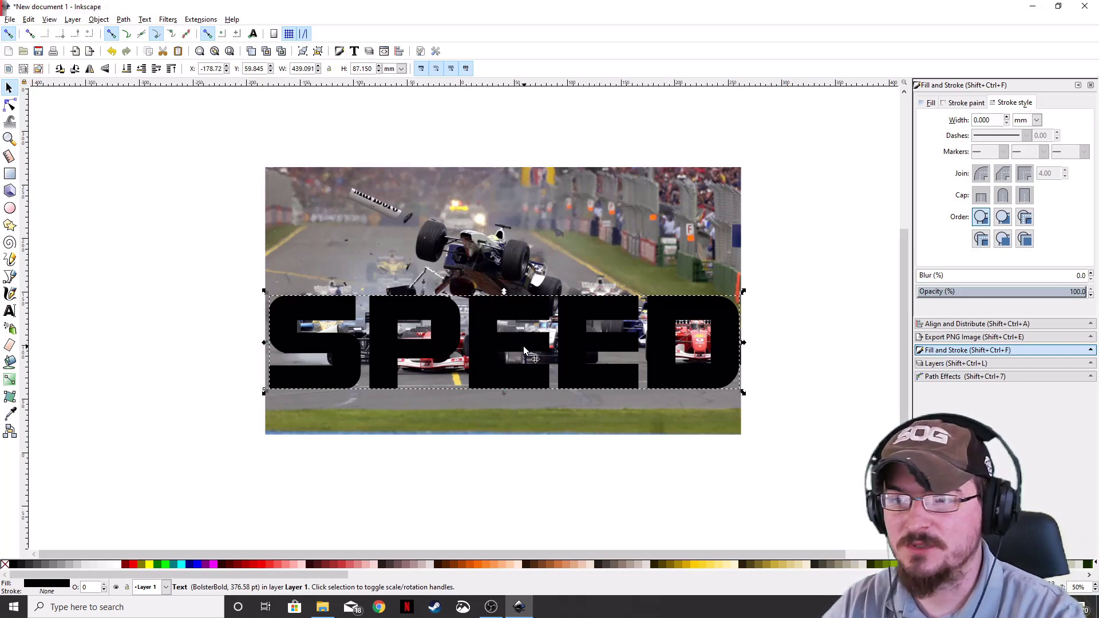
# Step: Give SPEED a red 2 mm stroke with round join and round cap
pyautogui.keyDown('shift'); pyautogui.click(133, 566); pyautogui.keyUp('shift')
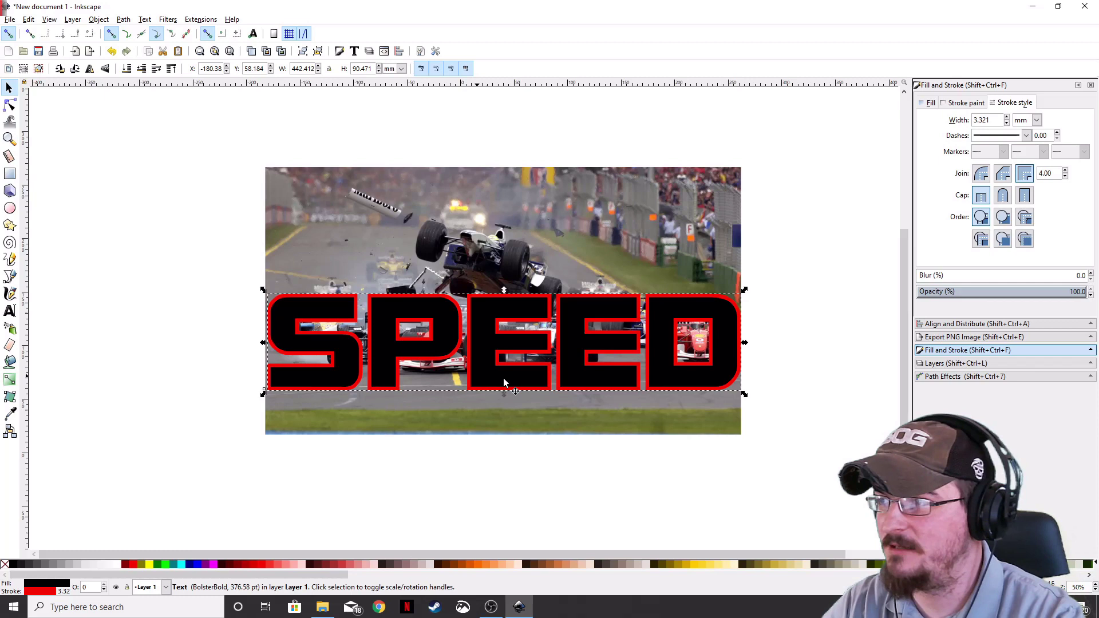
pyautogui.doubleClick(987, 121)
pyautogui.write('2')
pyautogui.press('Return')
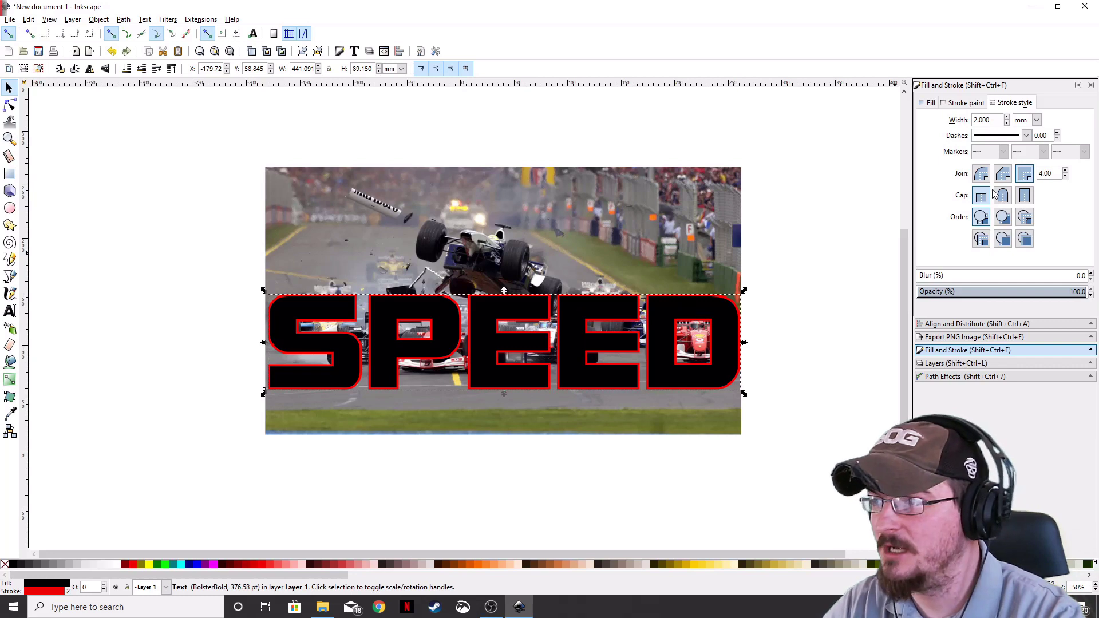
pyautogui.click(982, 174)
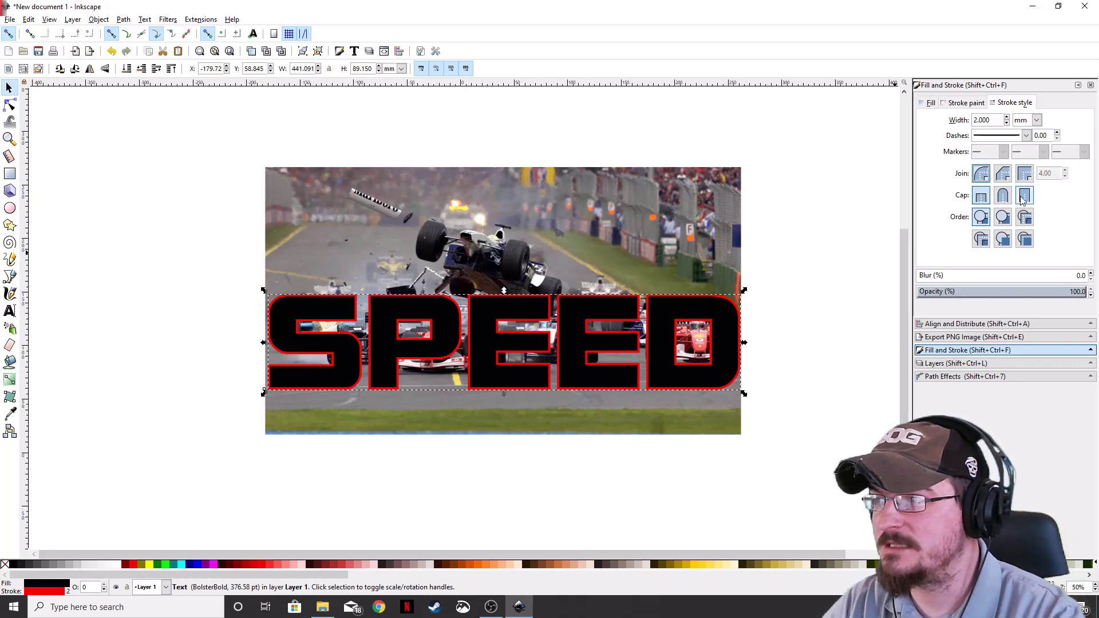
pyautogui.click(1002, 195)
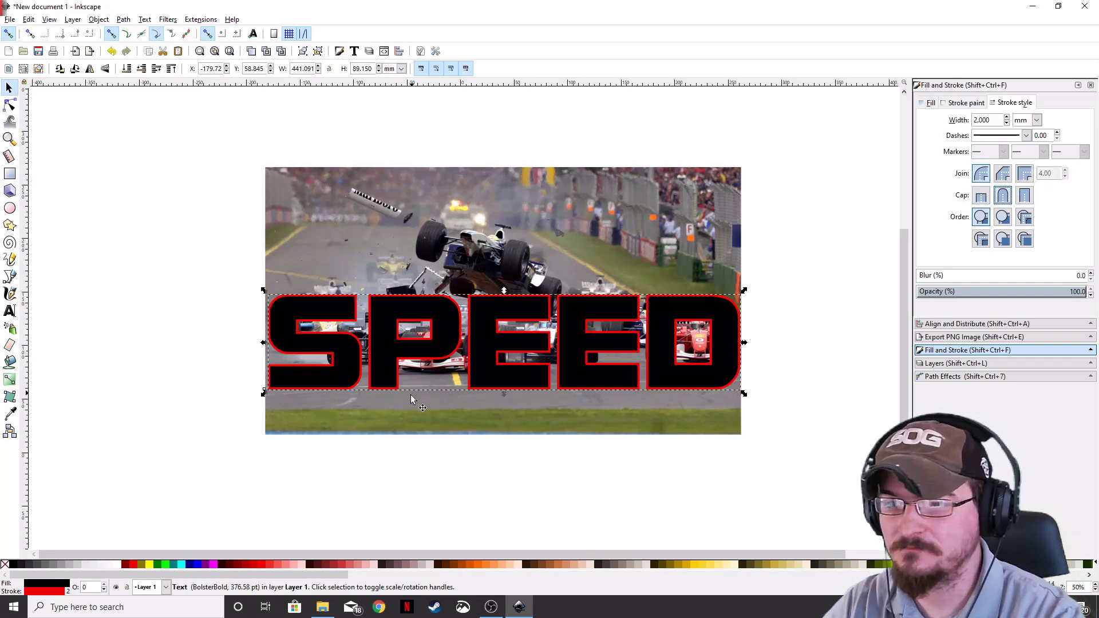
pyautogui.scroll(7, 636, 299)
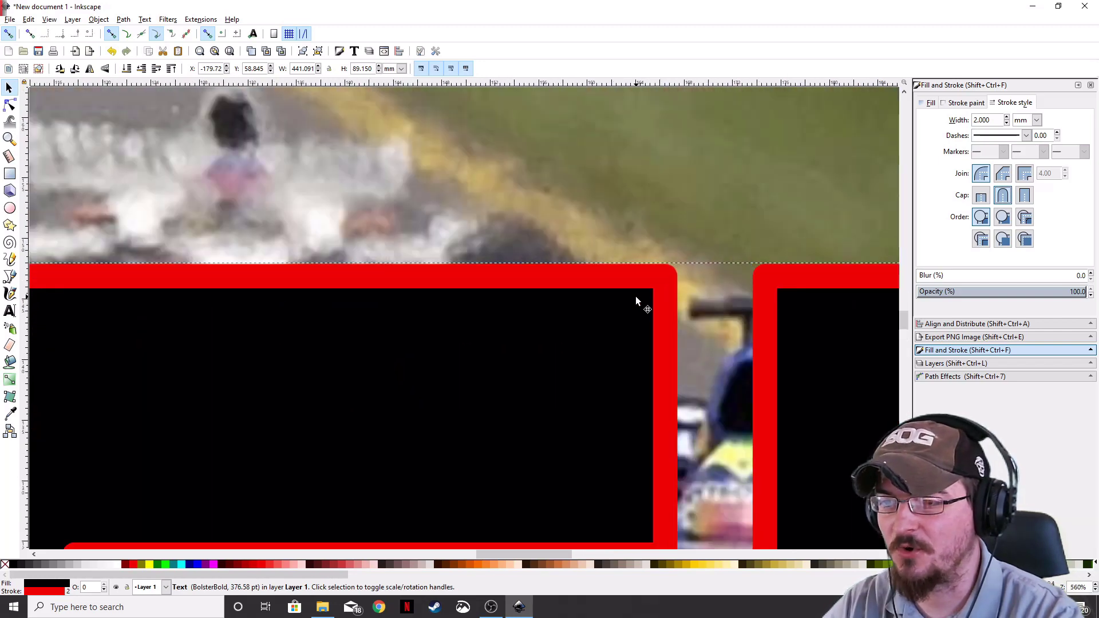
pyautogui.scroll(-7, 623, 338)
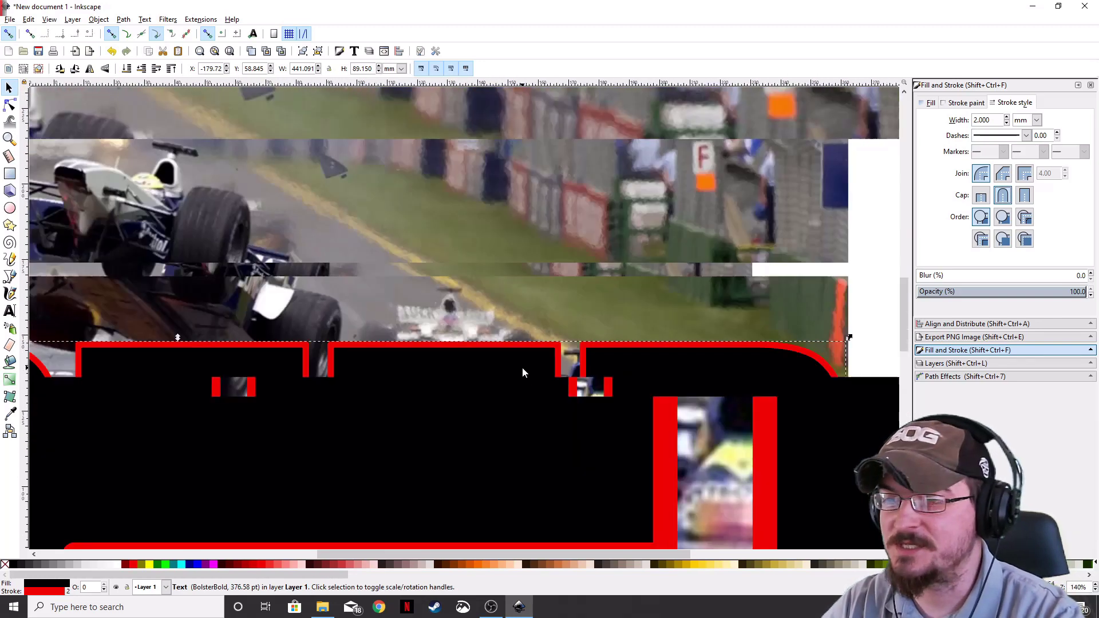
pyautogui.scroll(1, 559, 305)
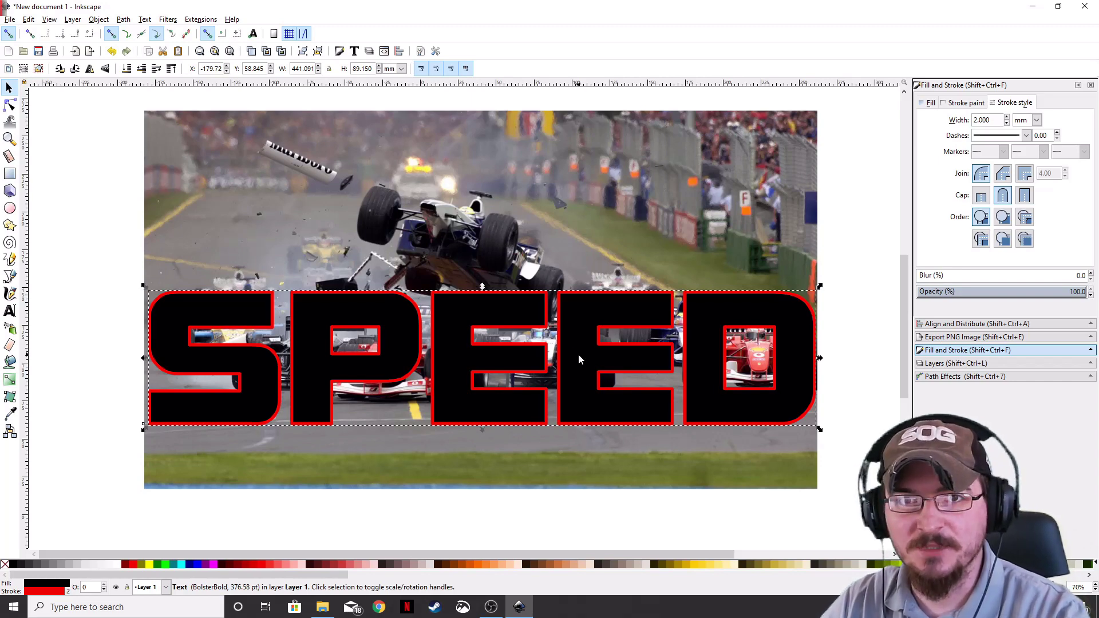
pyautogui.hotkey('ctrl', 'd')
pyautogui.moveTo(580, 360); pyautogui.dragTo(620, 208)
pyautogui.hotkey('ctrl', 'z')
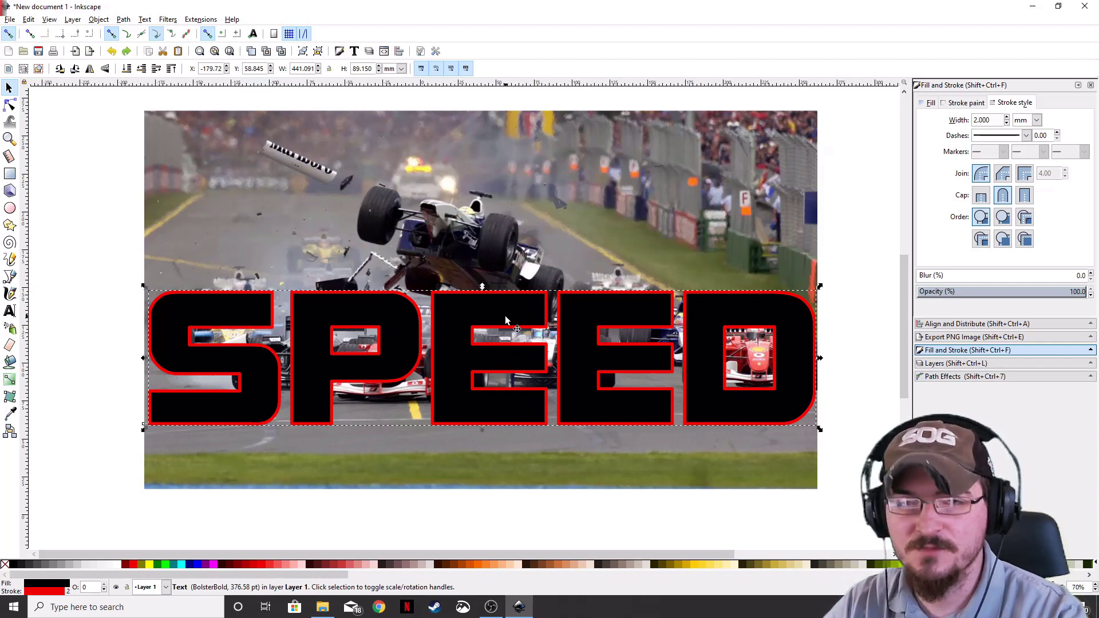
pyautogui.click(556, 232)
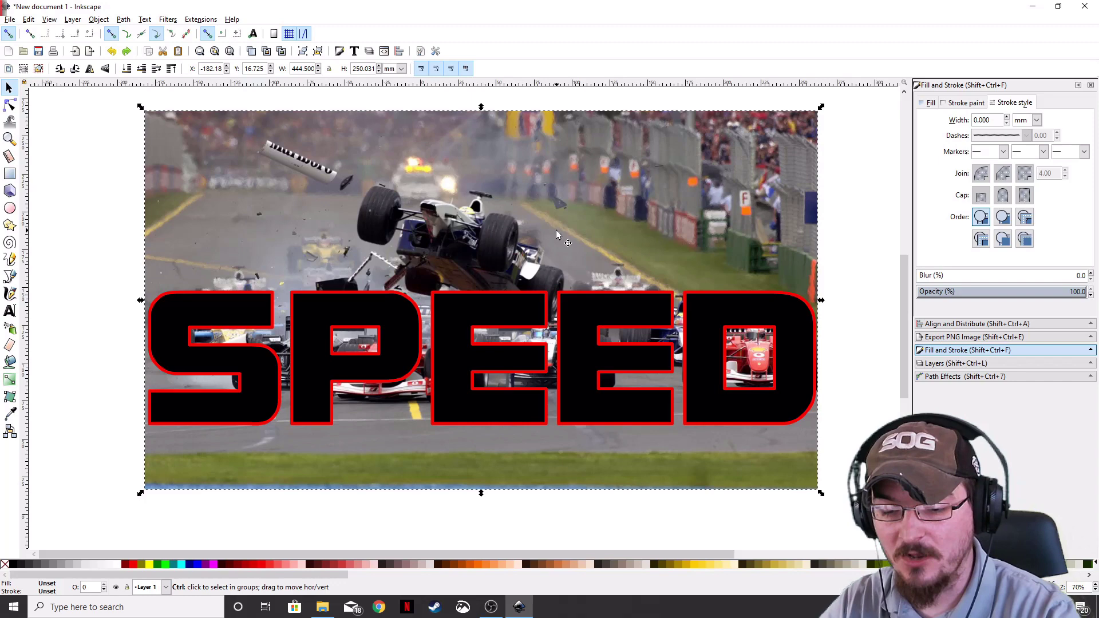
pyautogui.press('Home')
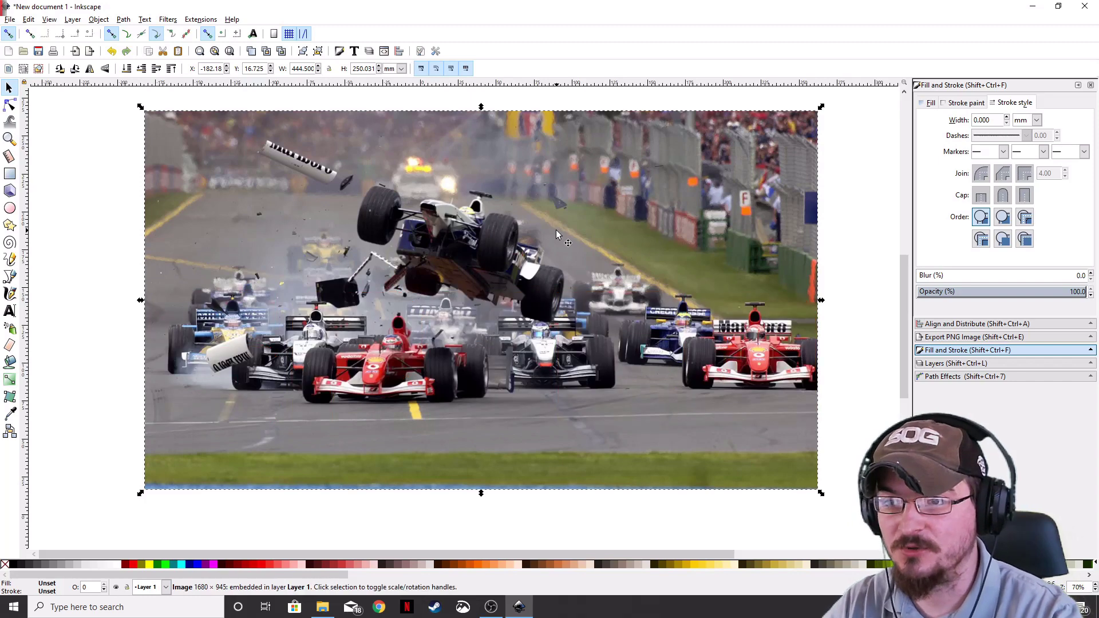
pyautogui.click(126, 69)
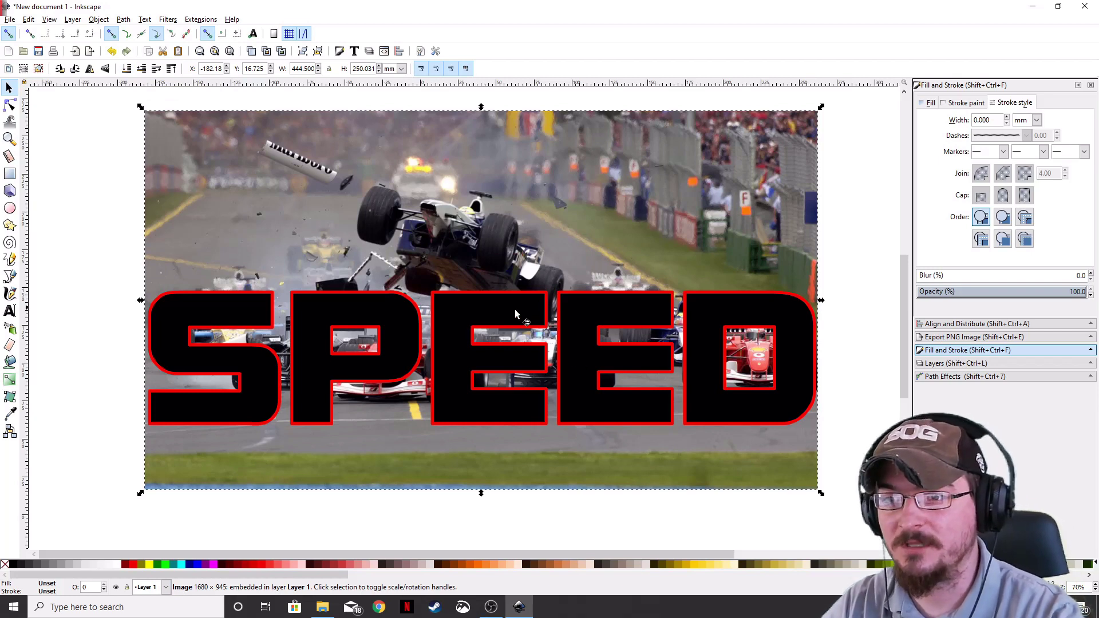
pyautogui.click(458, 358)
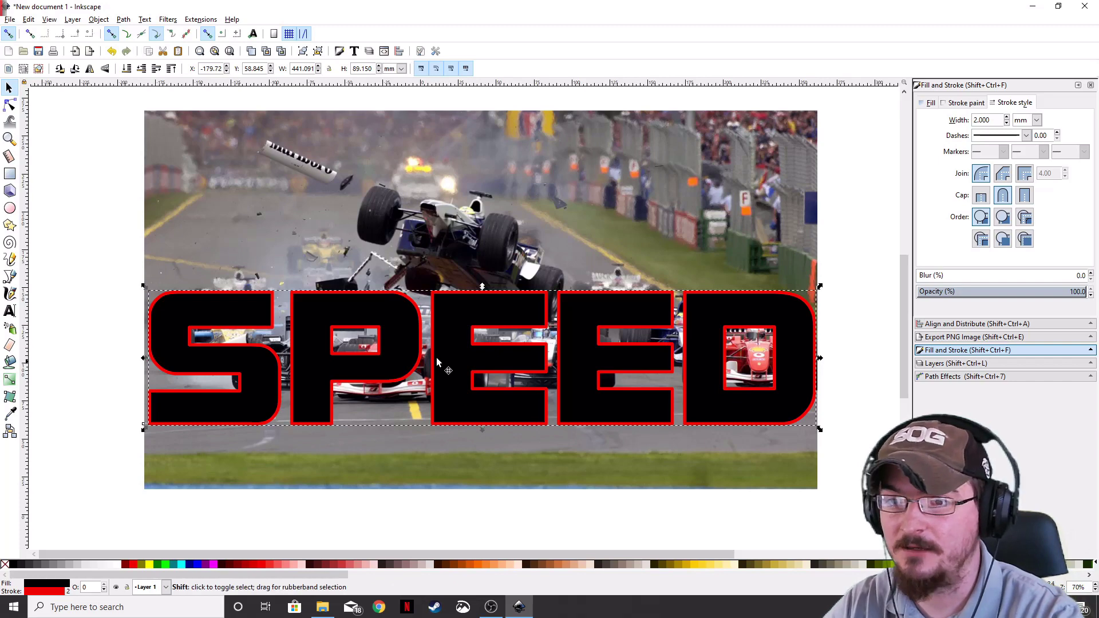
# Step: Clip the race photo to the SPEED lettering with Object > Clip > Set
pyautogui.keyDown('shift'); pyautogui.click(486, 207); pyautogui.keyUp('shift')
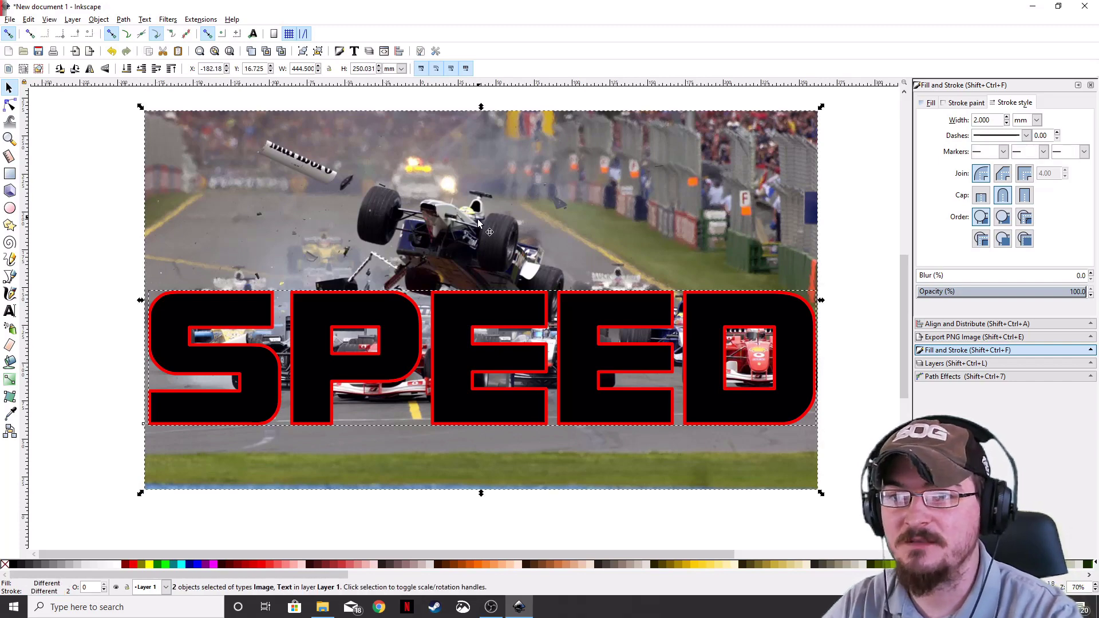
pyautogui.click(98, 19)
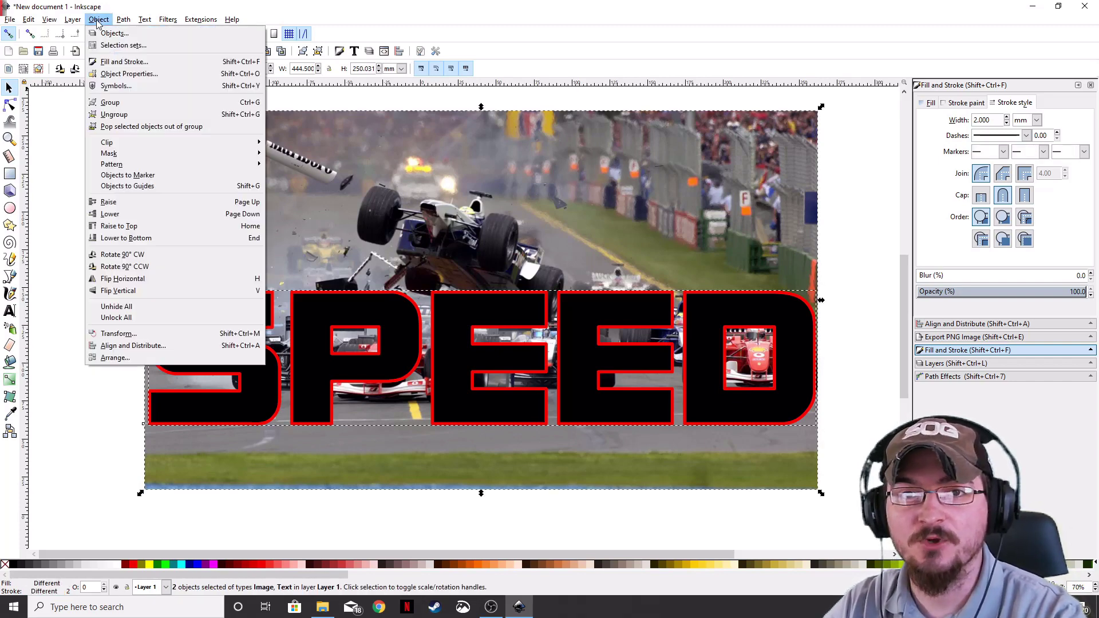
pyautogui.moveTo(129, 143)
pyautogui.click(285, 143)
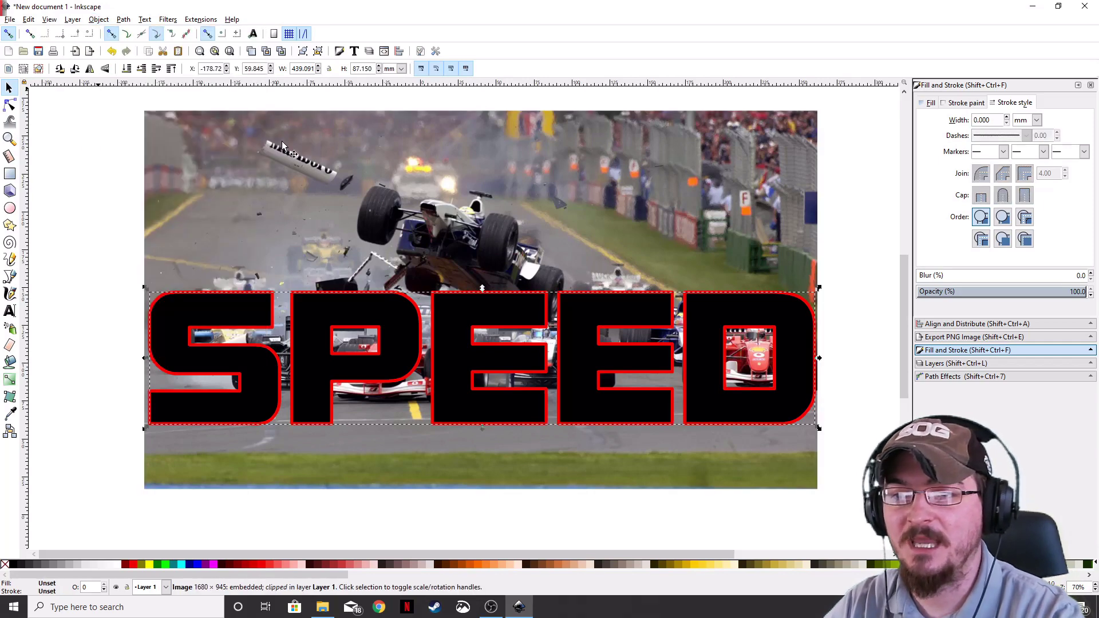
# Step: Move the SPEED text up to the top of the photo
pyautogui.click(473, 313)
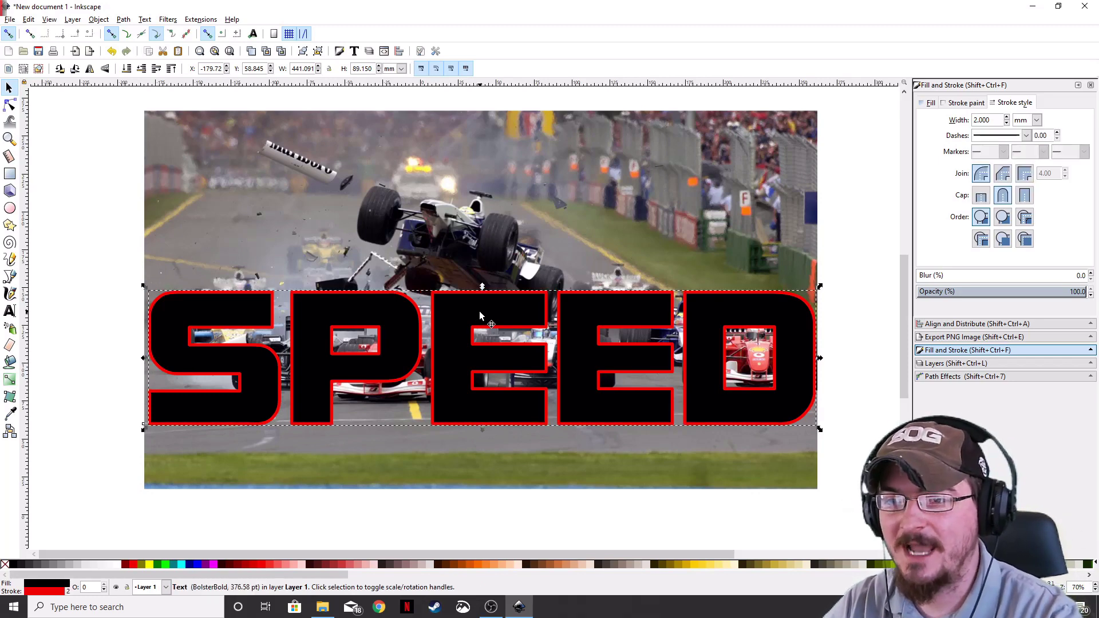
pyautogui.moveTo(480, 314); pyautogui.dragTo(498, 140)
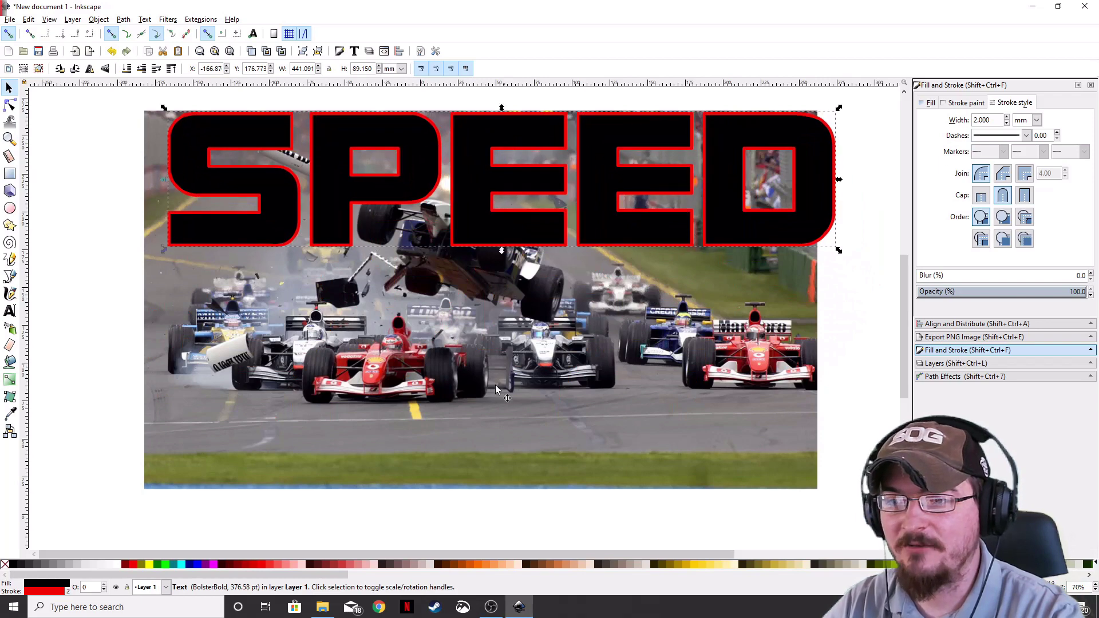
pyautogui.scroll(-2, 517, 351)
# Step: Try 51 opacity on the race photo, then undo to restore opacity and text position
pyautogui.click(513, 326)
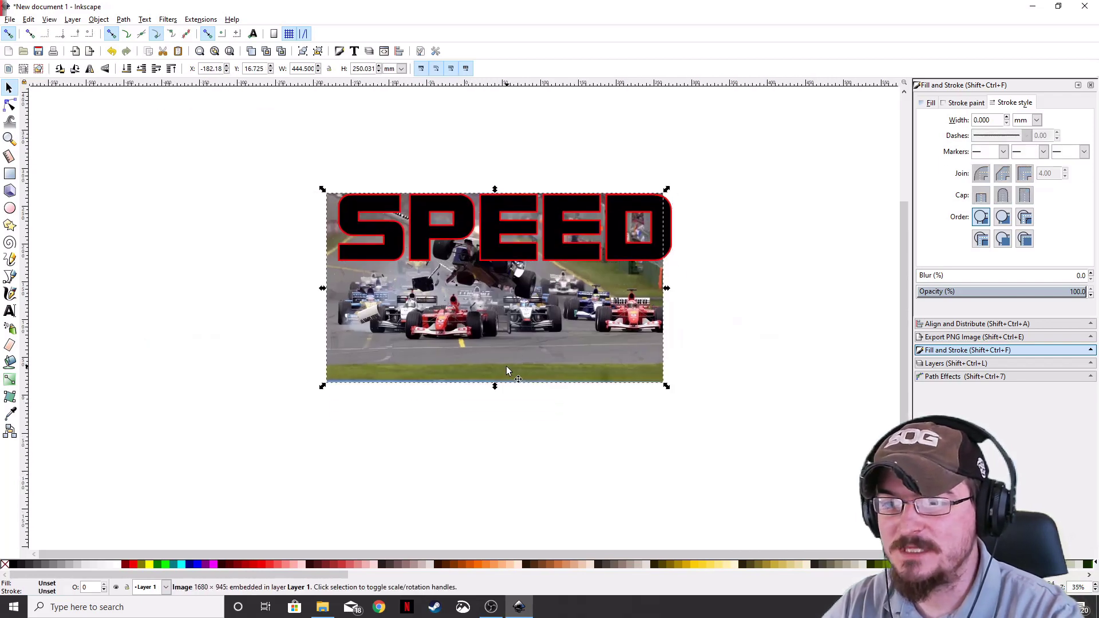
pyautogui.scroll(2, 512, 325)
pyautogui.click(1003, 292)
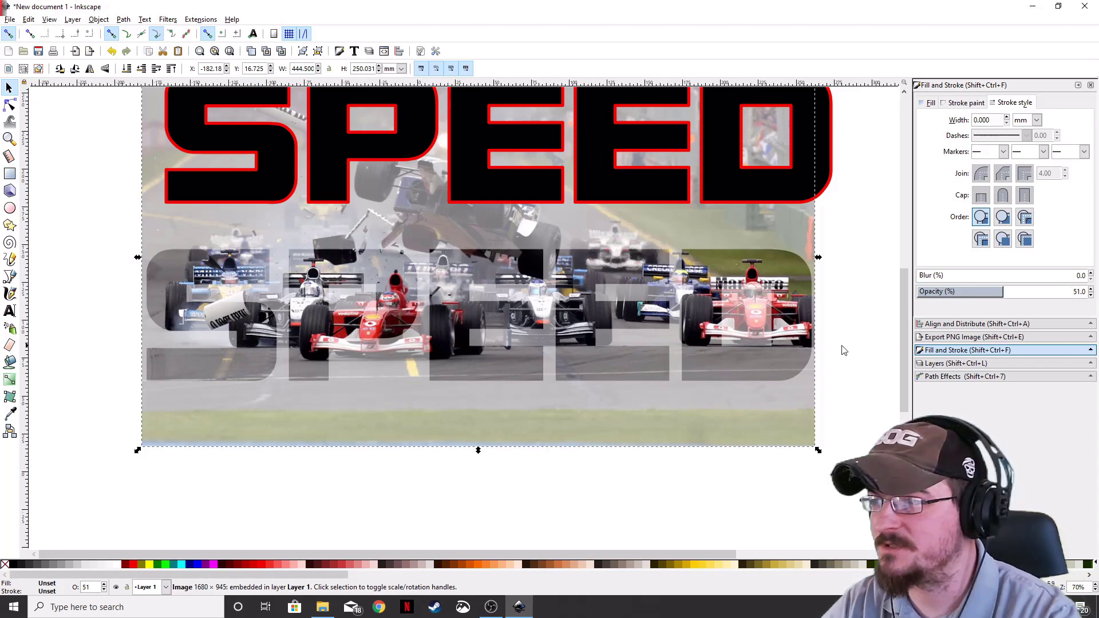
pyautogui.hotkey('ctrl', 'z')
pyautogui.hotkey('ctrl', 'z')
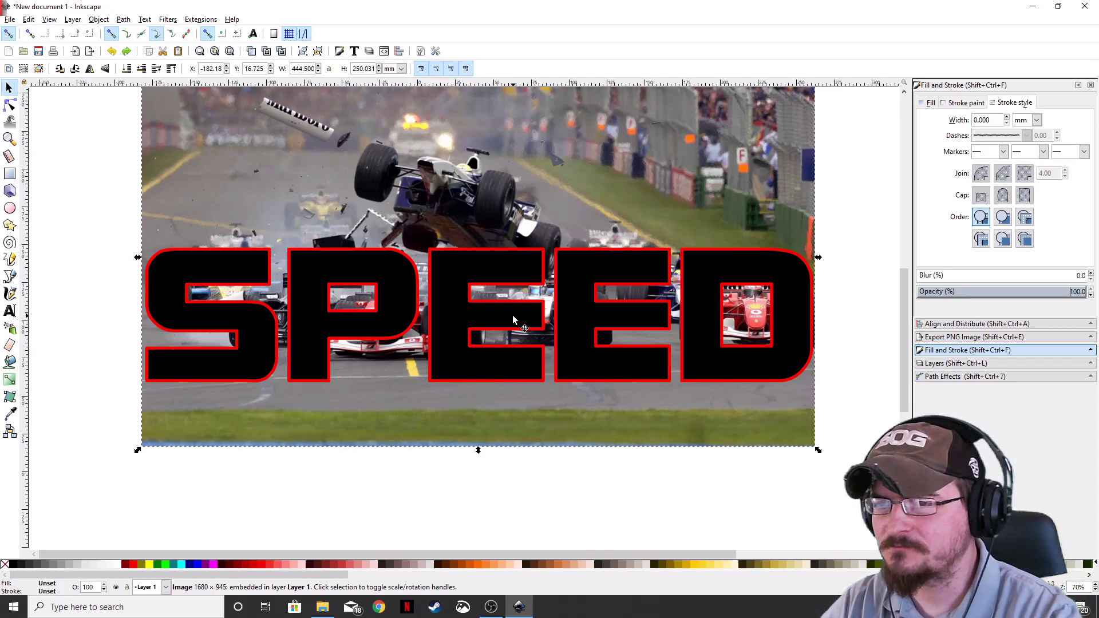
pyautogui.scroll(2, 521, 321)
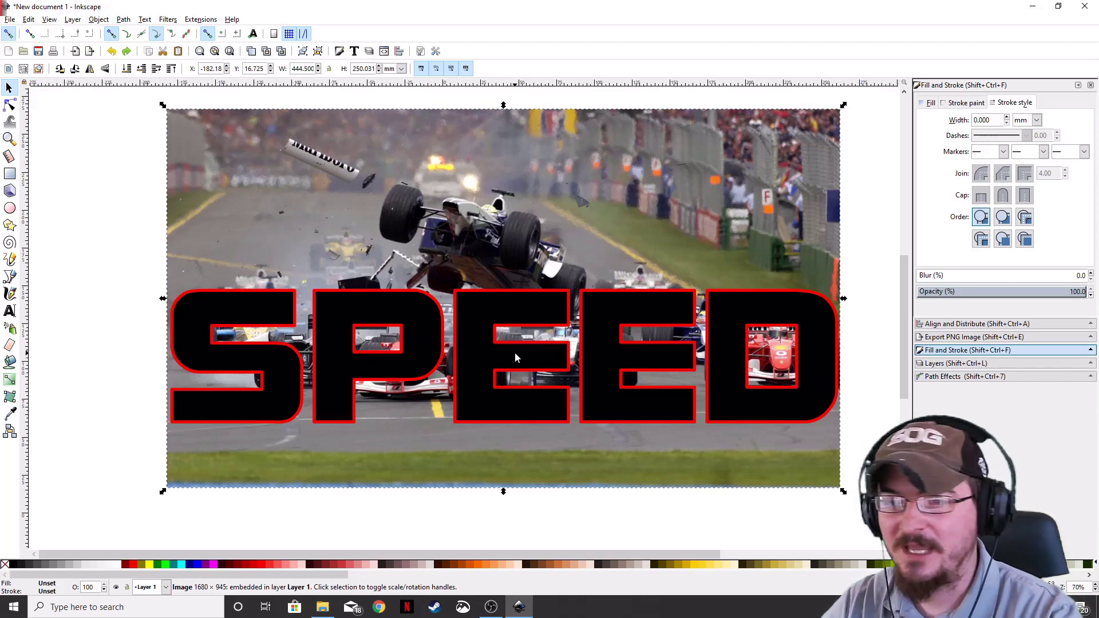
# Step: Trace a Bezier path around the airborne car, then select it together with the photo
pyautogui.scroll(4, 539, 307)
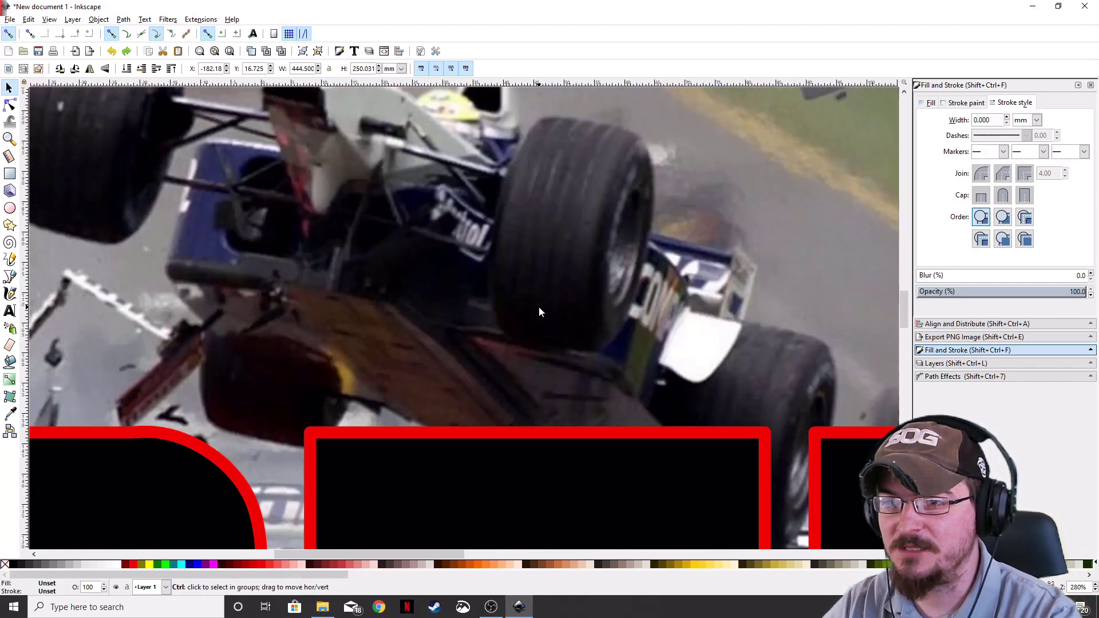
pyautogui.scroll(-2, 538, 307)
pyautogui.press('z')
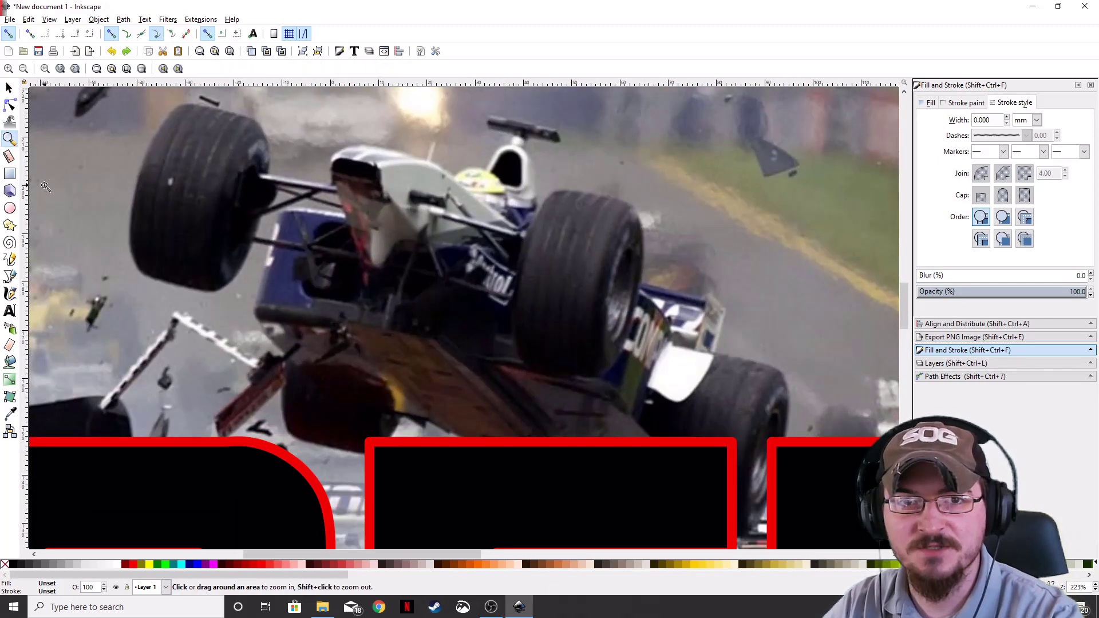
pyautogui.click(10, 277)
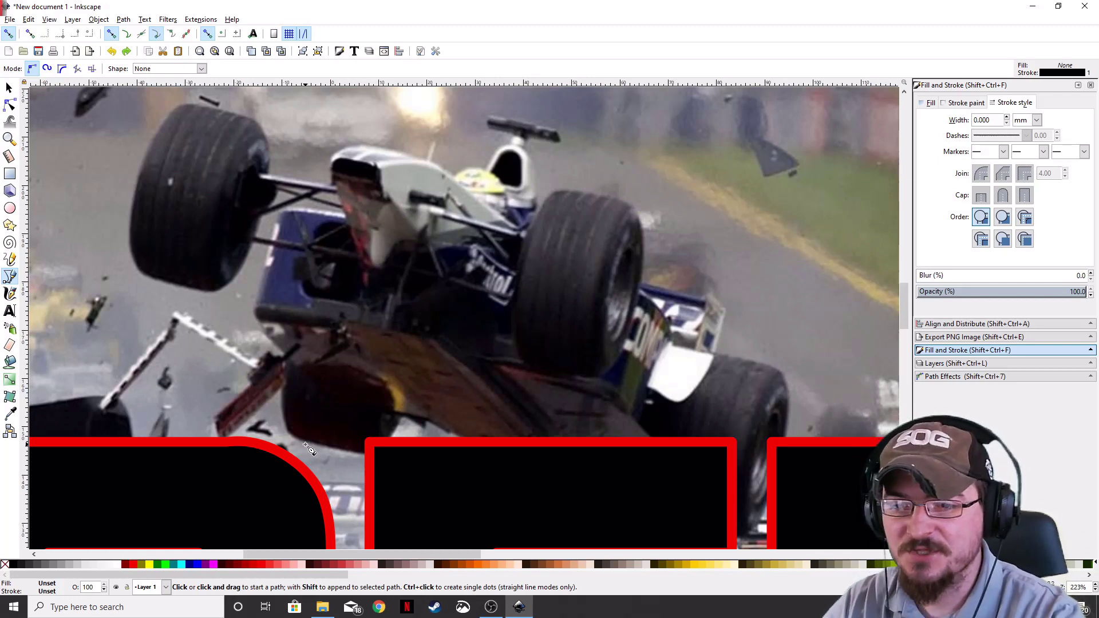
pyautogui.click(370, 454)
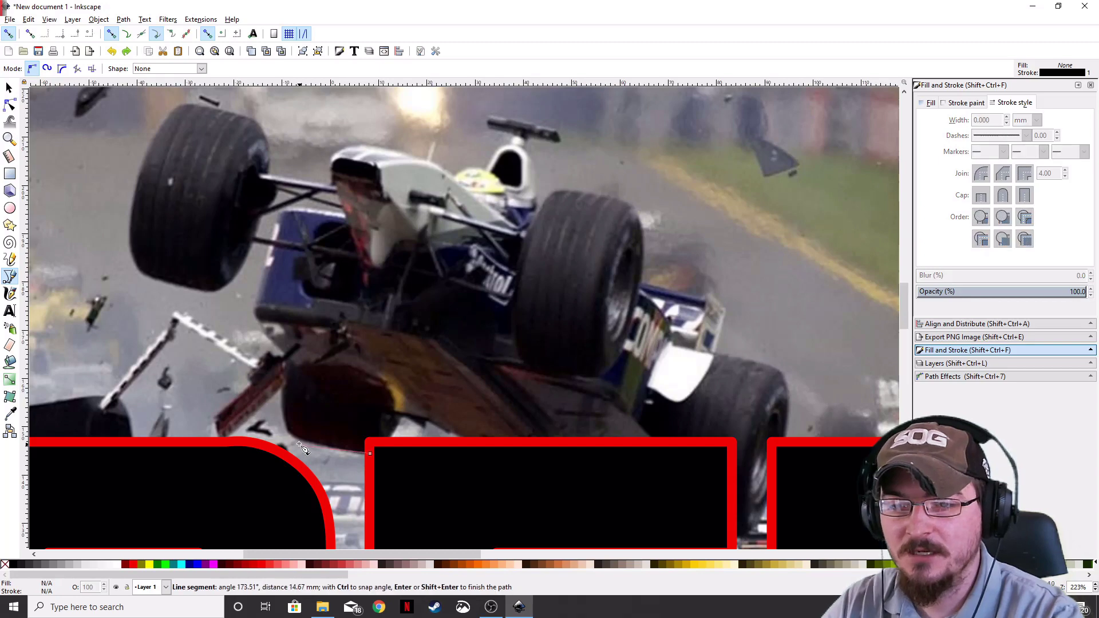
pyautogui.moveTo(292, 453)
pyautogui.mouseDown()
pyautogui.moveTo(270, 411)
pyautogui.moveTo(280, 399)
pyautogui.mouseUp()
pyautogui.scroll(-3, 307, 246)
pyautogui.scroll(-2, 417, 277)
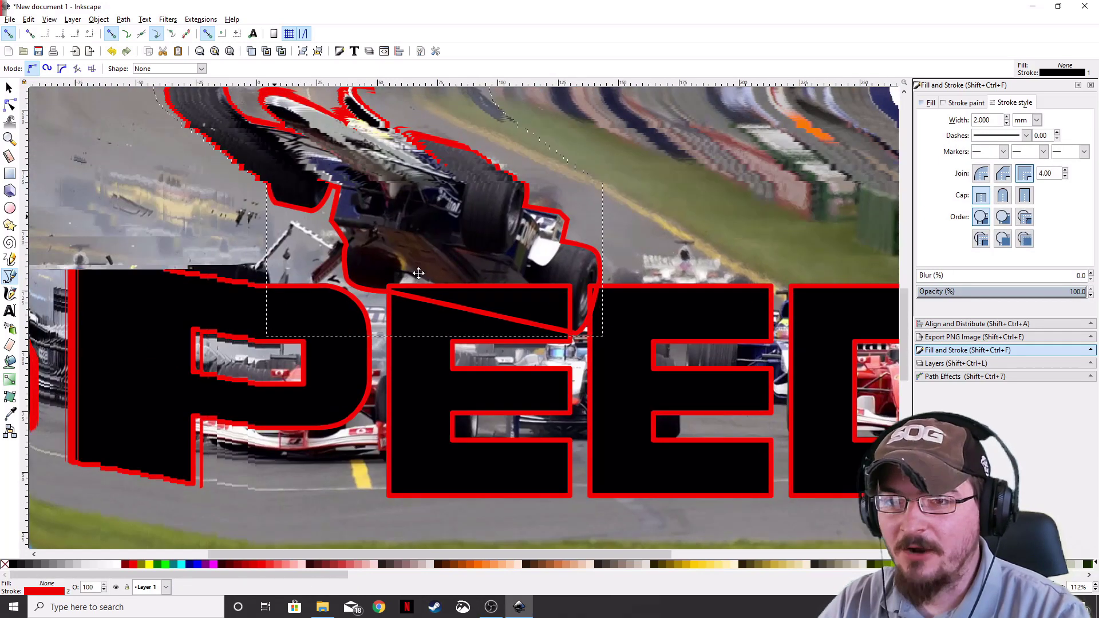
pyautogui.scroll(-2, 564, 316)
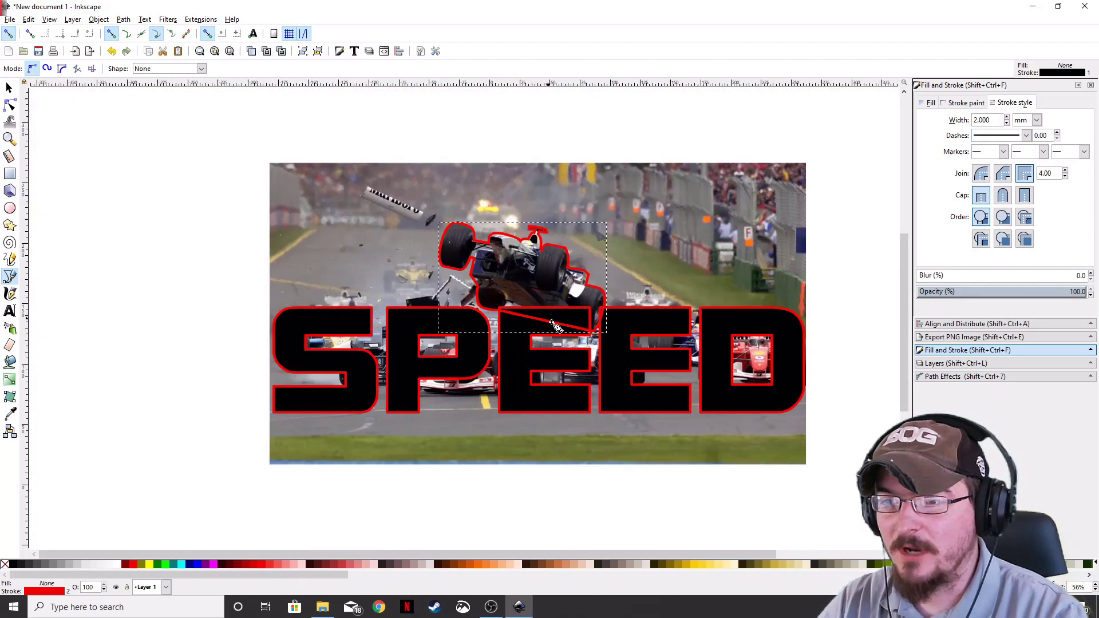
pyautogui.scroll(1, 492, 267)
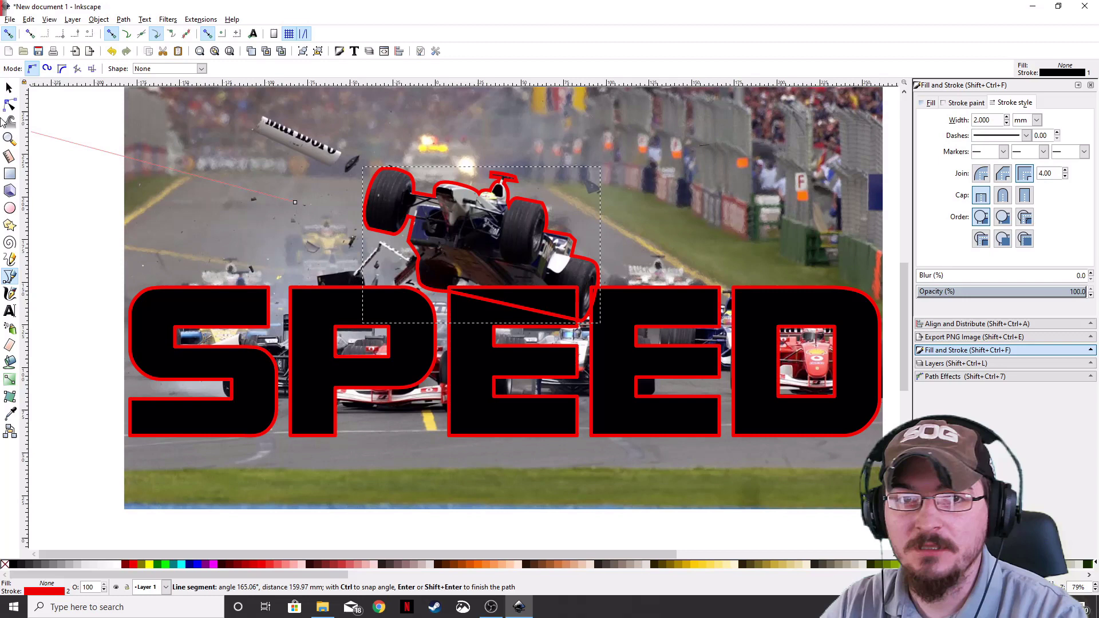
pyautogui.click(9, 88)
pyautogui.keyDown('shift'); pyautogui.click(290, 204); pyautogui.keyUp('shift')
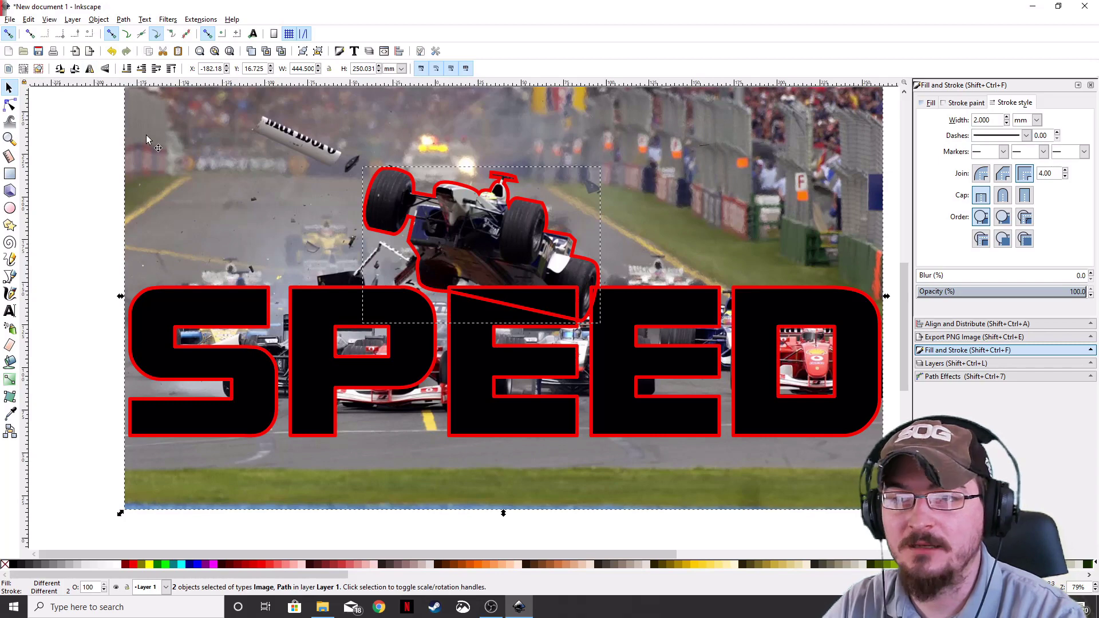
# Step: Clip the photo to the traced car outline, then select the SPEED text
pyautogui.click(98, 19)
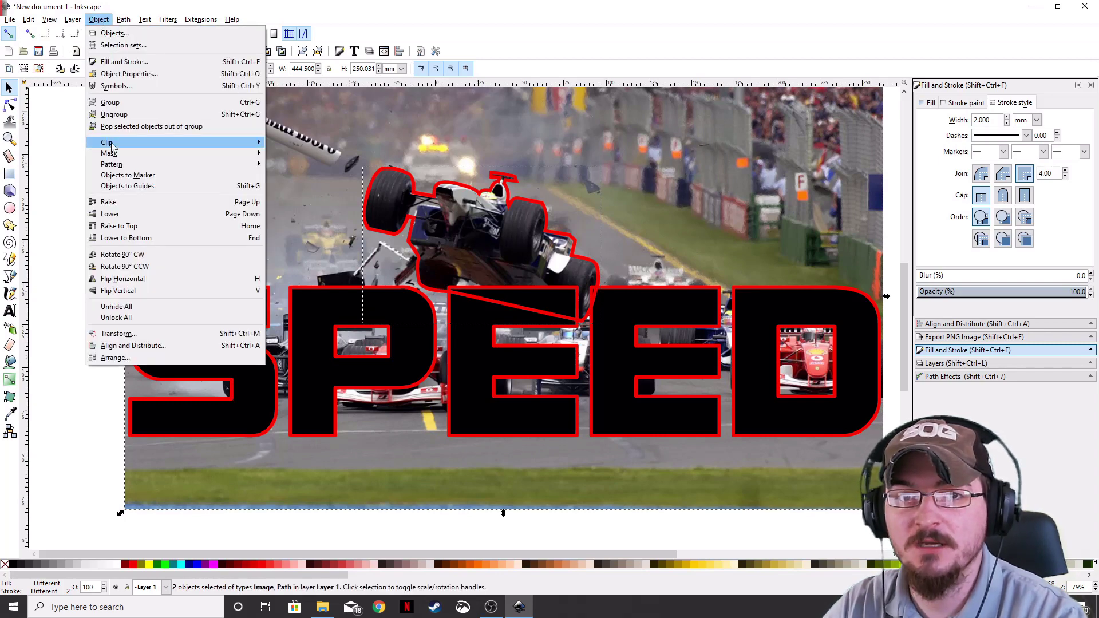
pyautogui.click(285, 142)
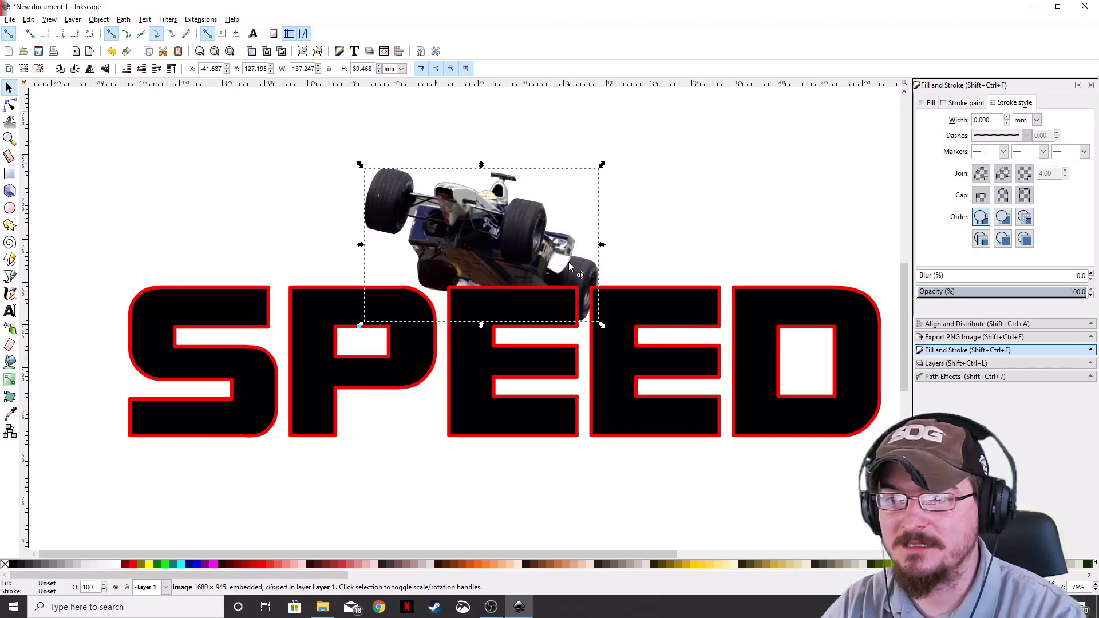
pyautogui.click(547, 461)
pyautogui.click(477, 355)
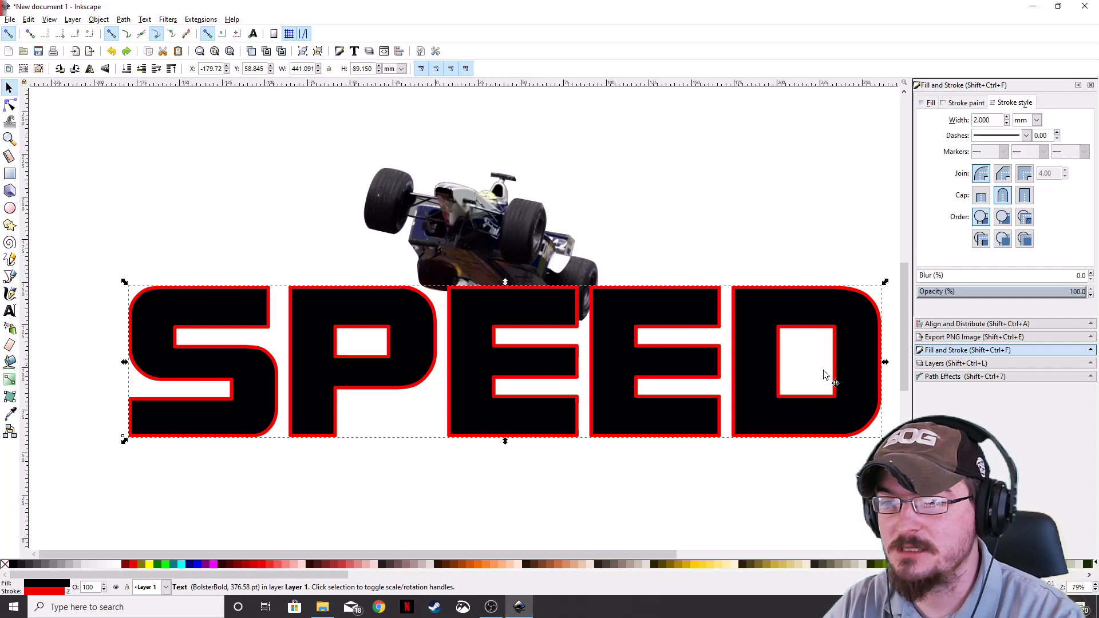